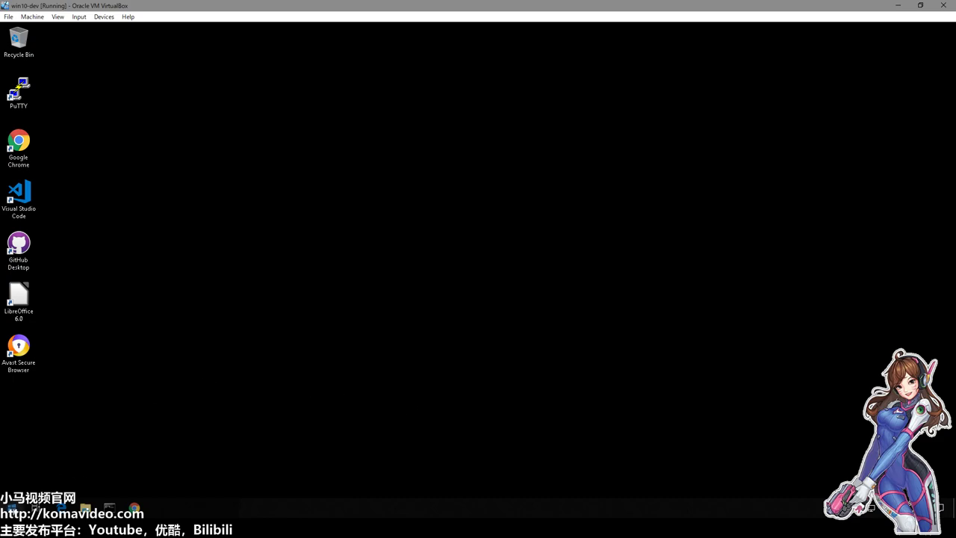
- Launch the Visual Studio Installer from the installed apps and allow it to make changes to the device
{"action": "left_click", "coordinate": [12, 509]}
{"action": "scroll", "coordinate": [112, 372], "scroll_direction": "down", "scroll_amount": 10}
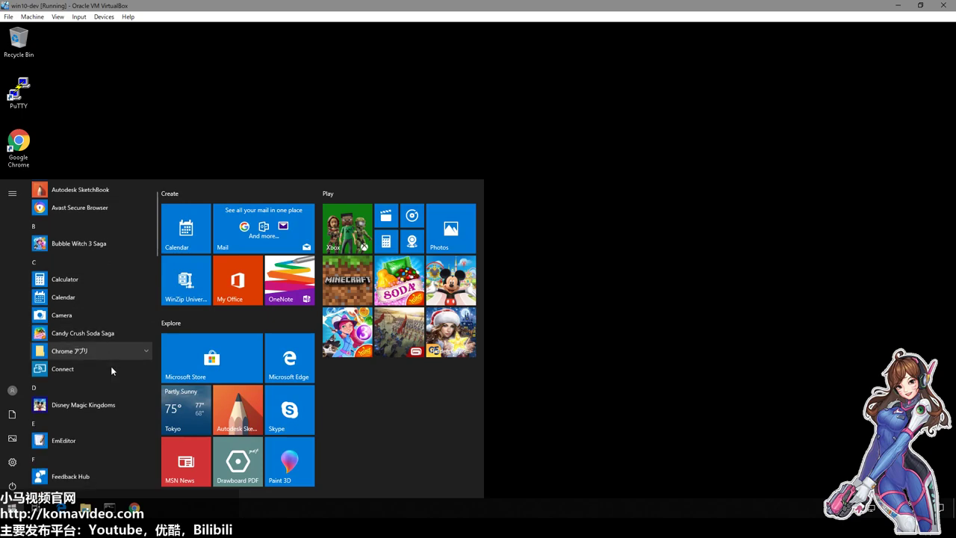
{"action": "scroll", "coordinate": [111, 371], "scroll_direction": "down", "scroll_amount": 12}
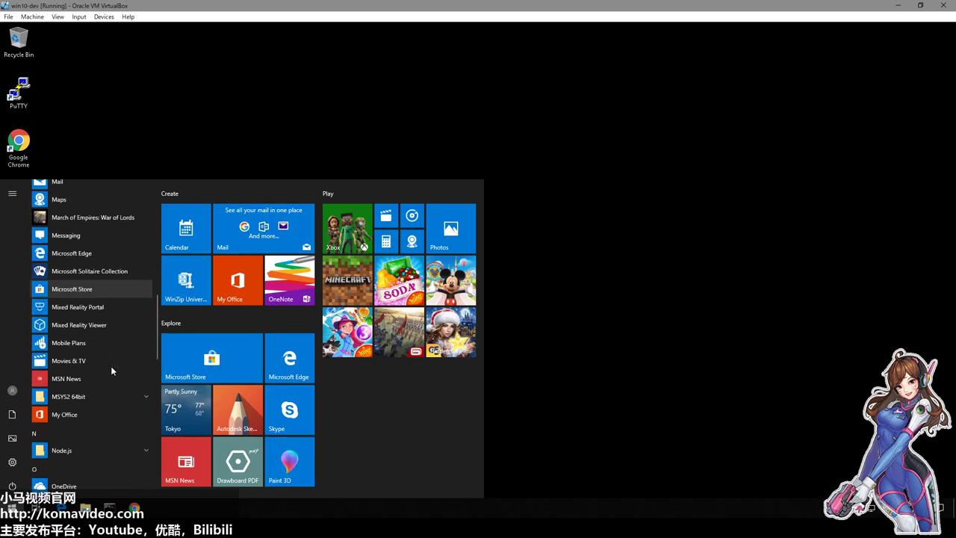
{"action": "scroll", "coordinate": [110, 366], "scroll_direction": "down", "scroll_amount": 4}
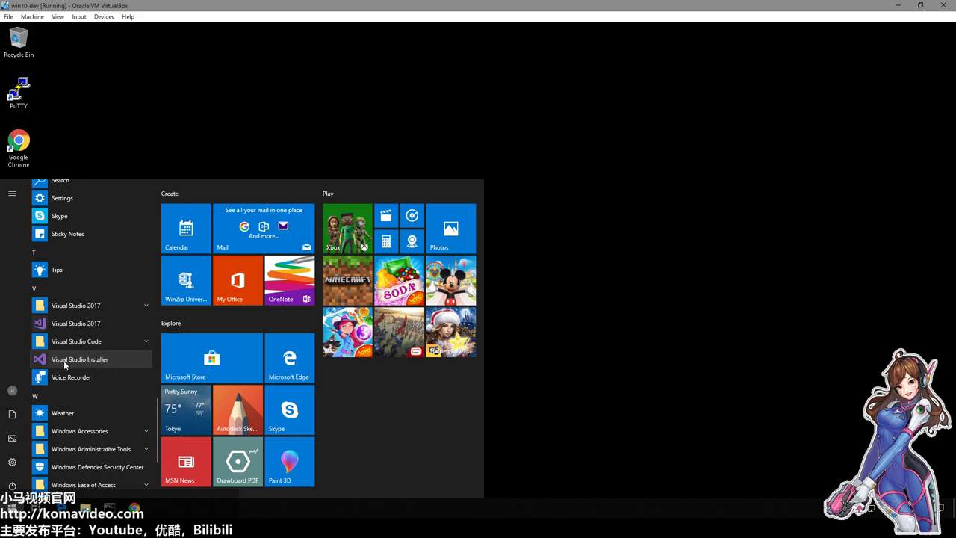
{"action": "left_click", "coordinate": [110, 362]}
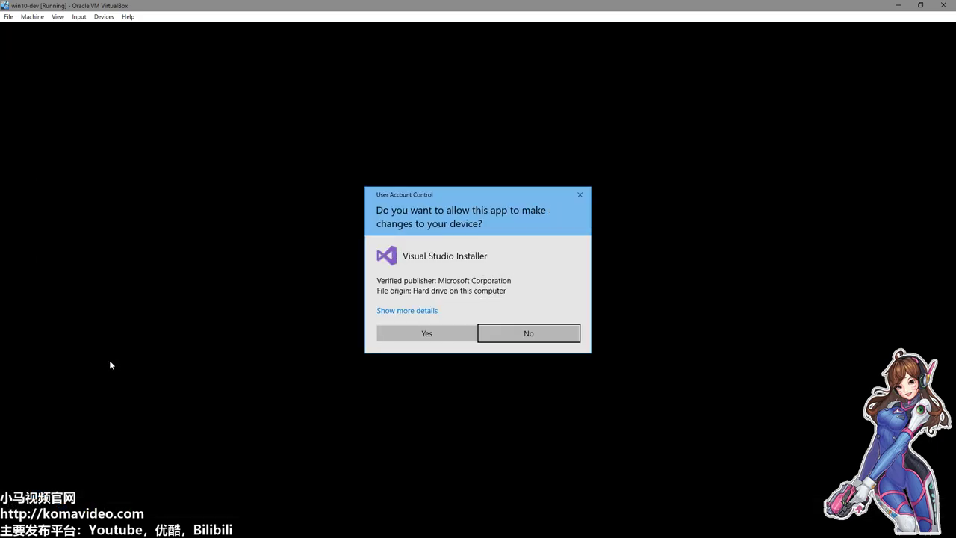
{"action": "left_click", "coordinate": [401, 332]}
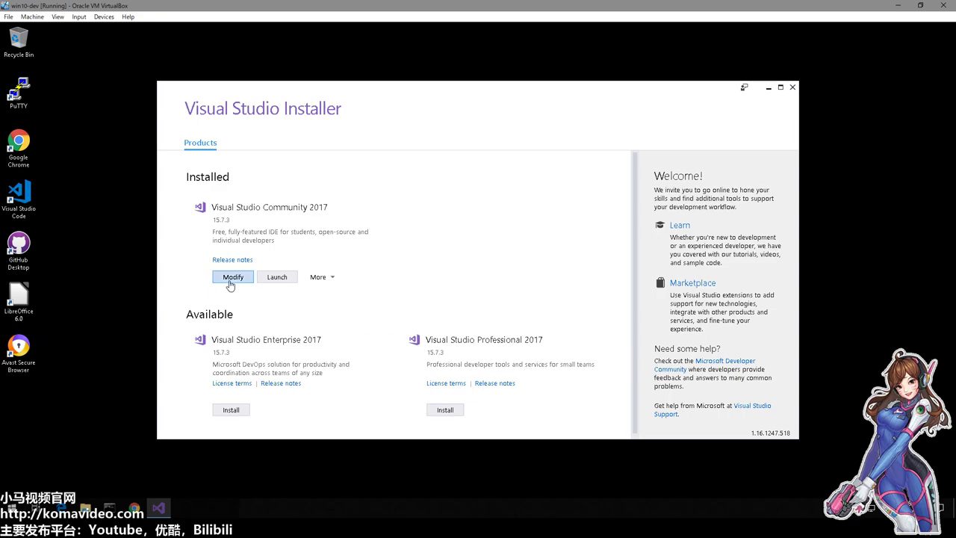
- Start modifying the Visual Studio Community 2017 installation and look through its available workloads
{"action": "left_click", "coordinate": [334, 278]}
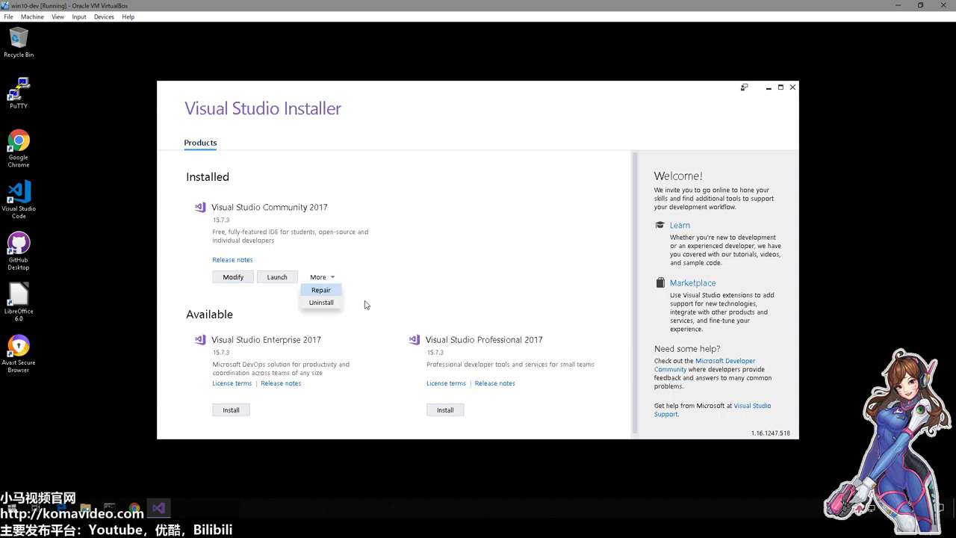
{"action": "left_click", "coordinate": [444, 239]}
{"action": "left_click", "coordinate": [234, 279]}
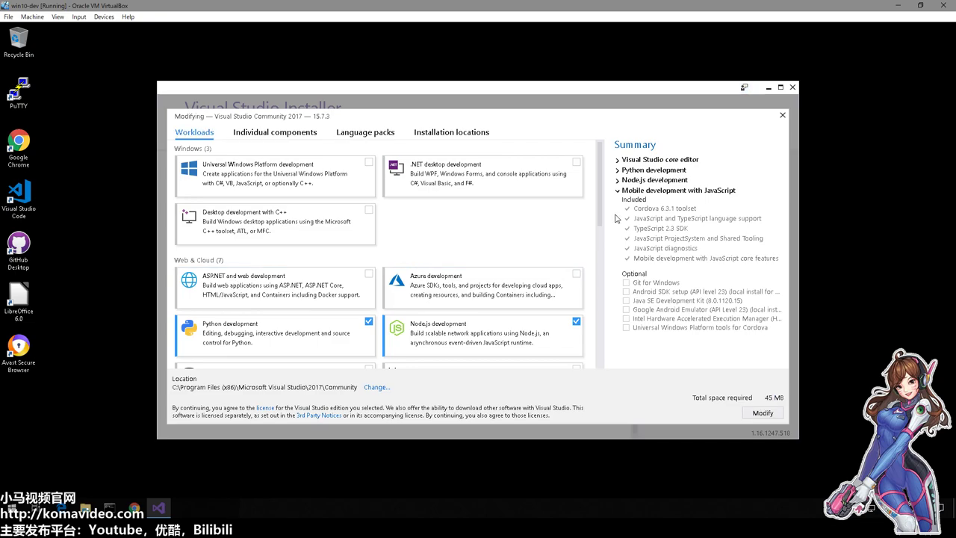
{"action": "left_click_drag", "start_coordinate": [602, 193], "coordinate": [593, 318]}
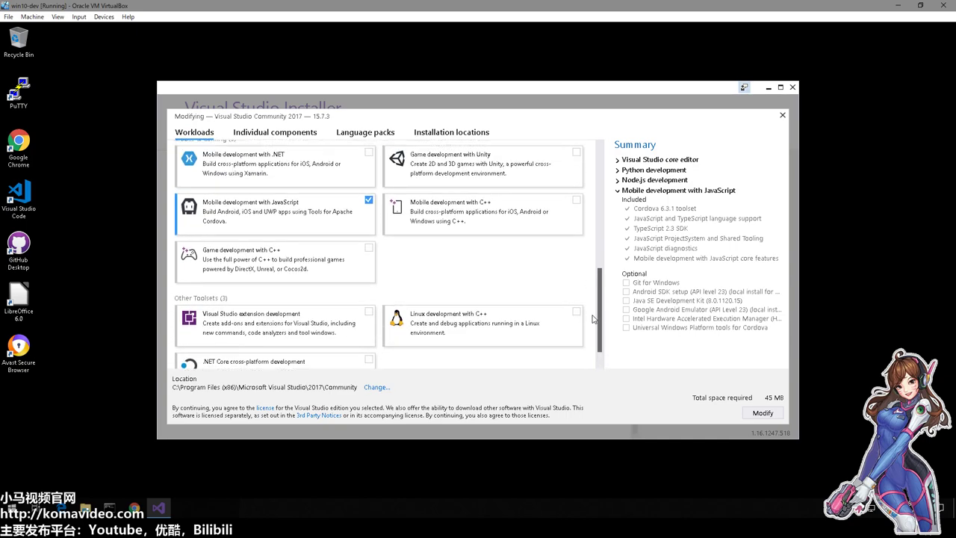
{"action": "left_click_drag", "start_coordinate": [593, 318], "coordinate": [600, 174]}
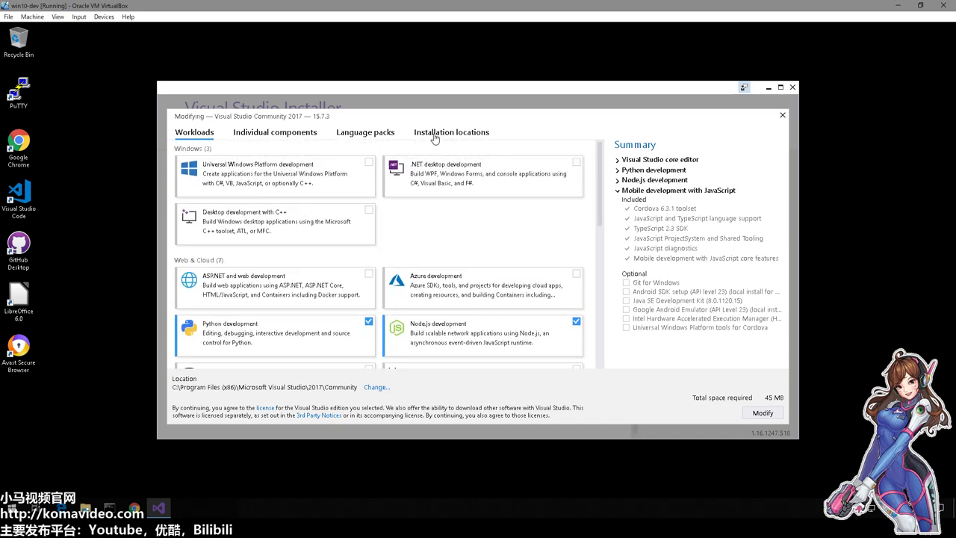
- Add the Chinese (Simplified) language pack to Visual Studio Community 2017 and apply the modification
{"action": "left_click", "coordinate": [358, 140]}
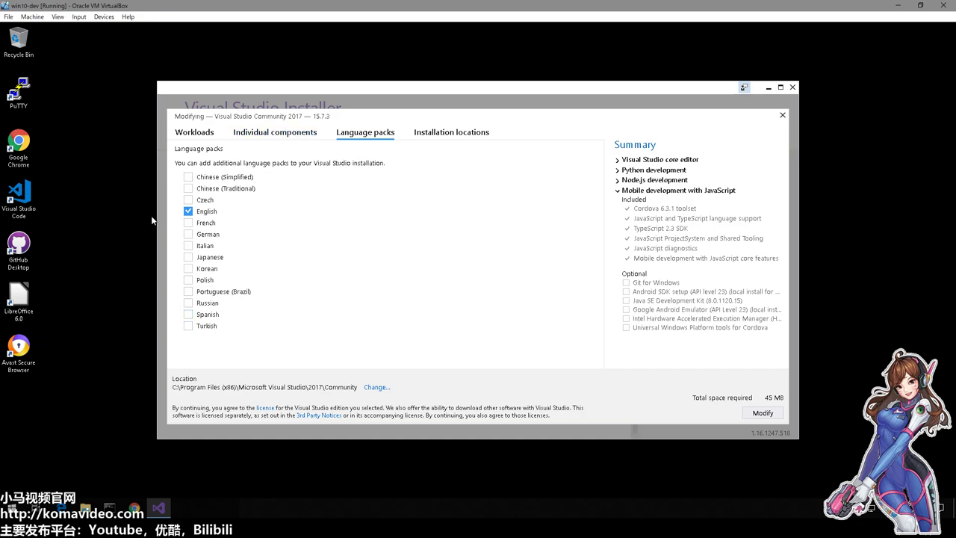
{"action": "left_click", "coordinate": [189, 180]}
{"action": "left_click", "coordinate": [763, 413]}
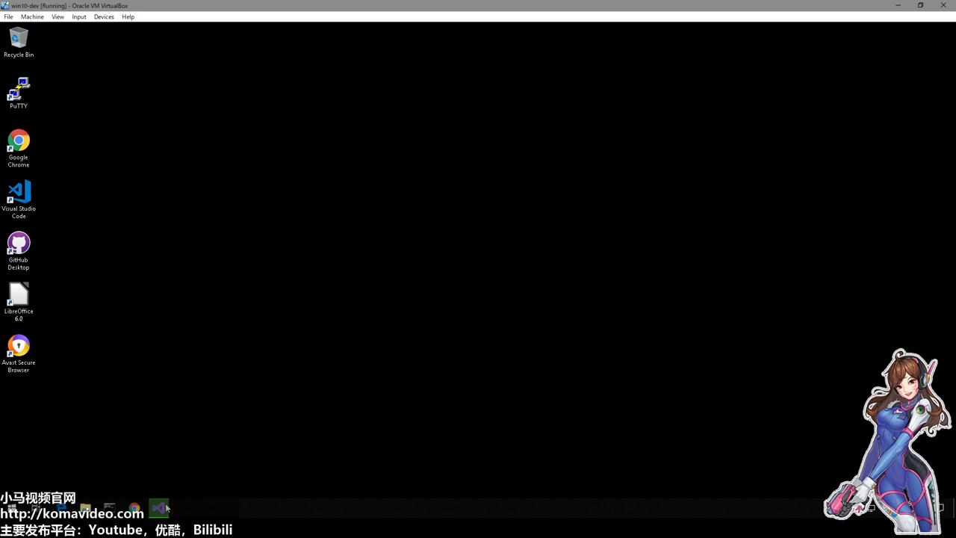
- Check the selected language packs of the Visual Studio Community 2017 installation and close the installer
{"action": "left_click", "coordinate": [168, 508]}
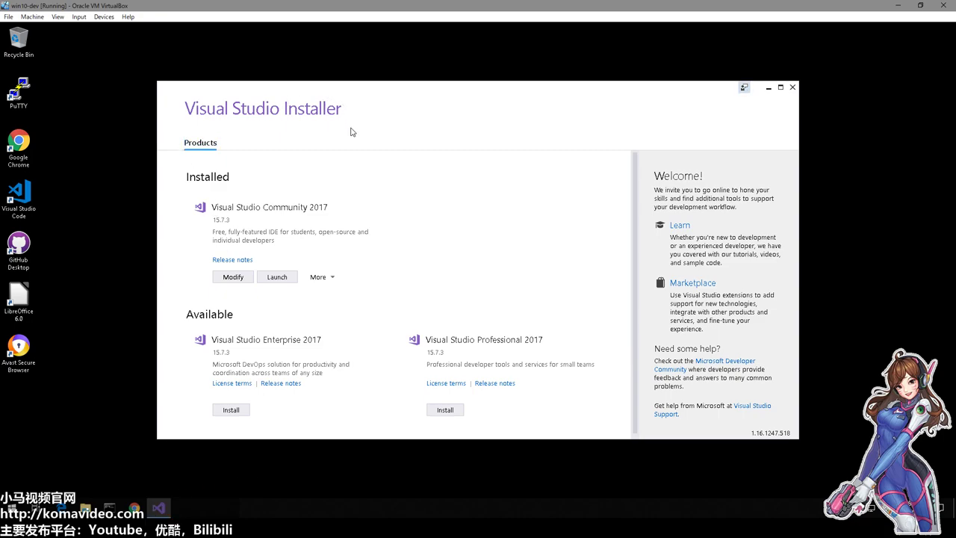
{"action": "left_click_drag", "start_coordinate": [473, 91], "coordinate": [506, 91]}
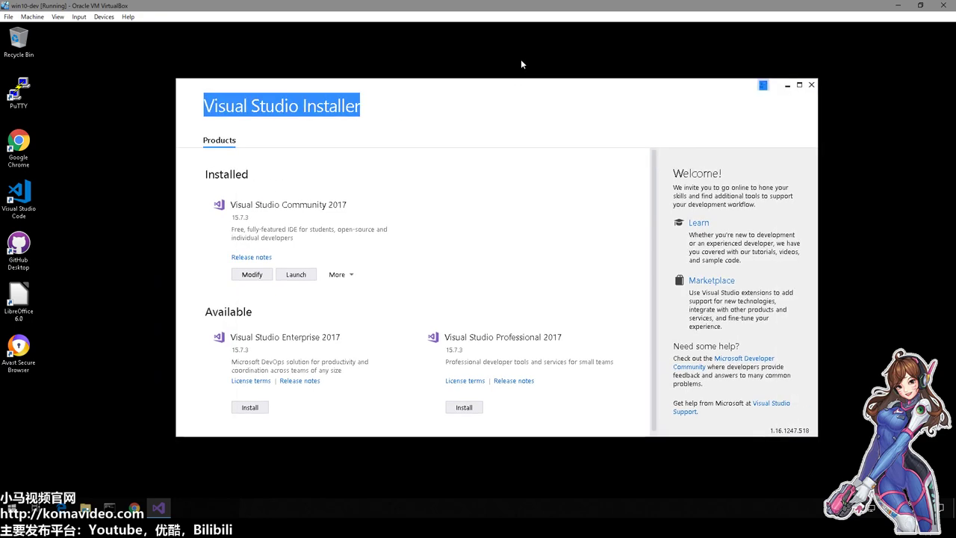
{"action": "left_click", "coordinate": [257, 276]}
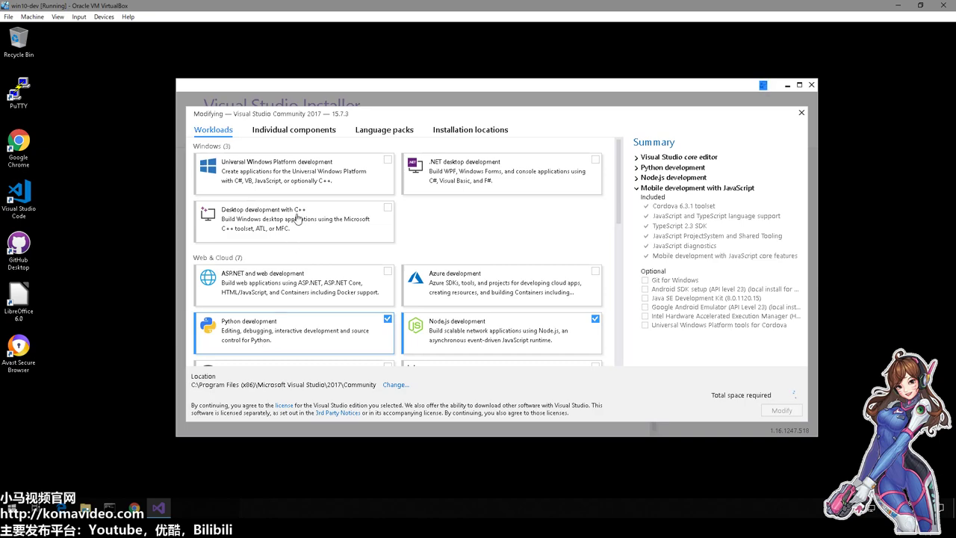
{"action": "left_click", "coordinate": [377, 129]}
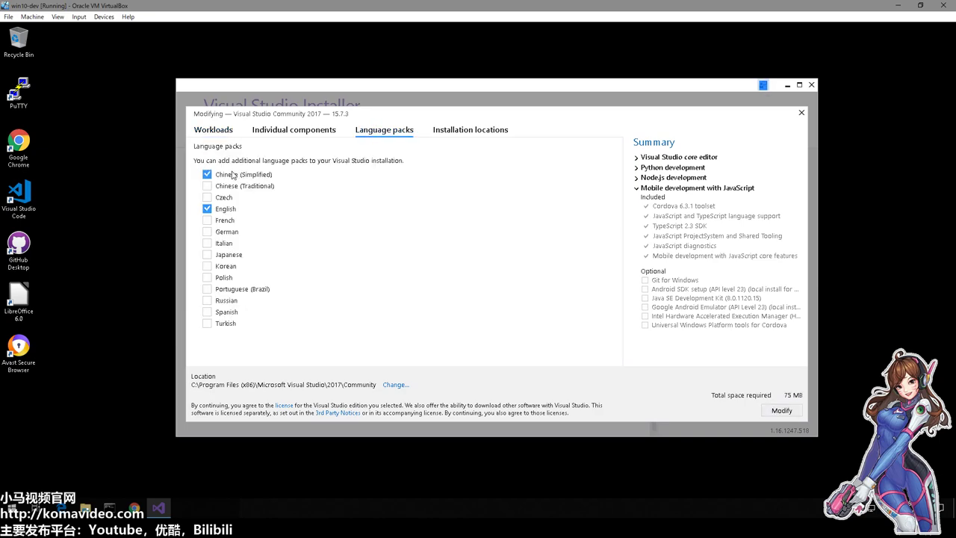
{"action": "left_click", "coordinate": [802, 112]}
{"action": "left_click", "coordinate": [812, 84]}
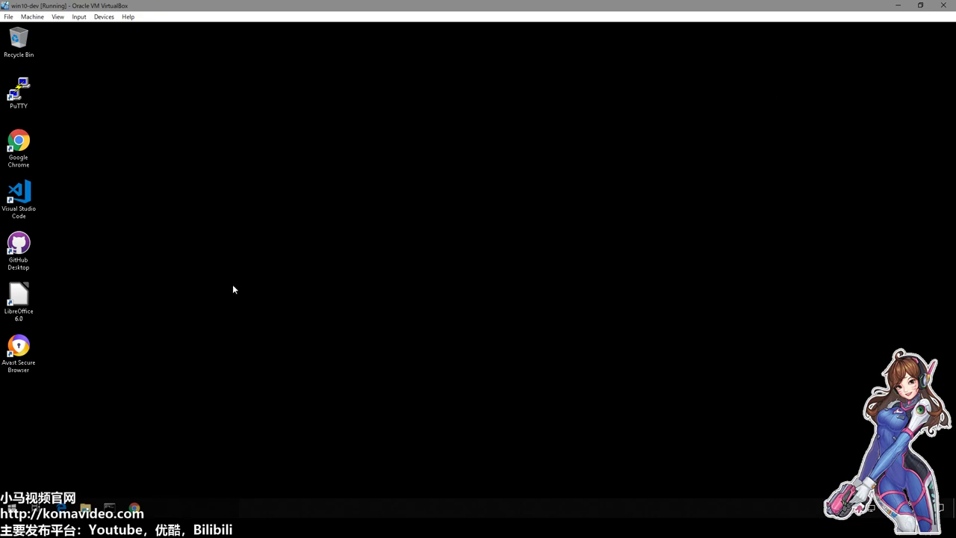
- Try to open the file location of the Visual Studio 2017 app entry
{"action": "left_click", "coordinate": [12, 507]}
{"action": "scroll", "coordinate": [74, 403], "scroll_direction": "down", "scroll_amount": 10}
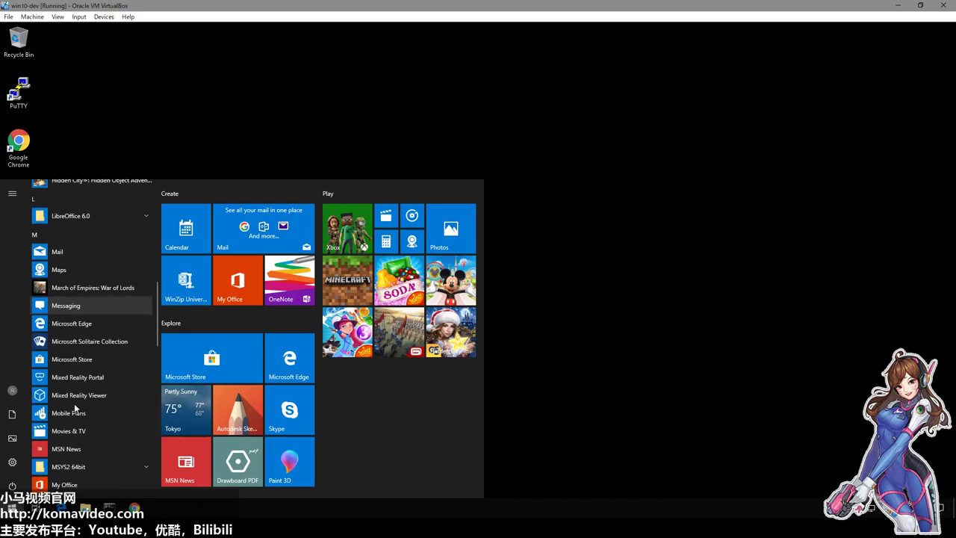
{"action": "scroll", "coordinate": [74, 404], "scroll_direction": "down", "scroll_amount": 10}
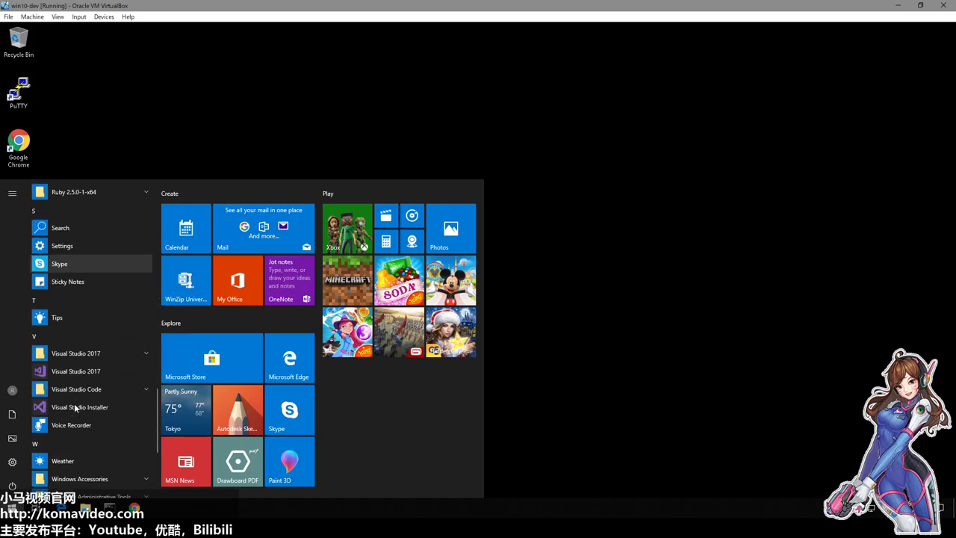
{"action": "scroll", "coordinate": [74, 403], "scroll_direction": "down", "scroll_amount": 2}
{"action": "right_click", "coordinate": [93, 326]}
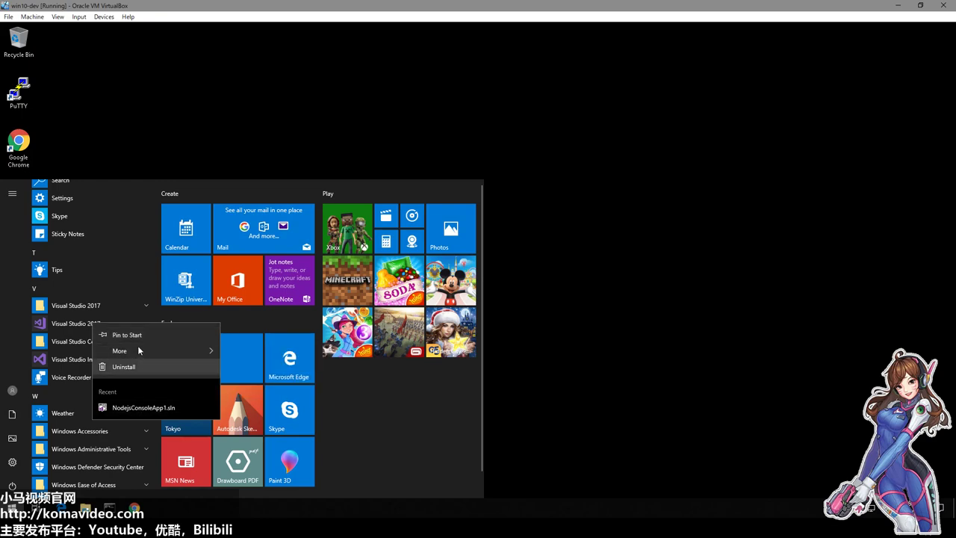
{"action": "mouse_move", "coordinate": [139, 349]}
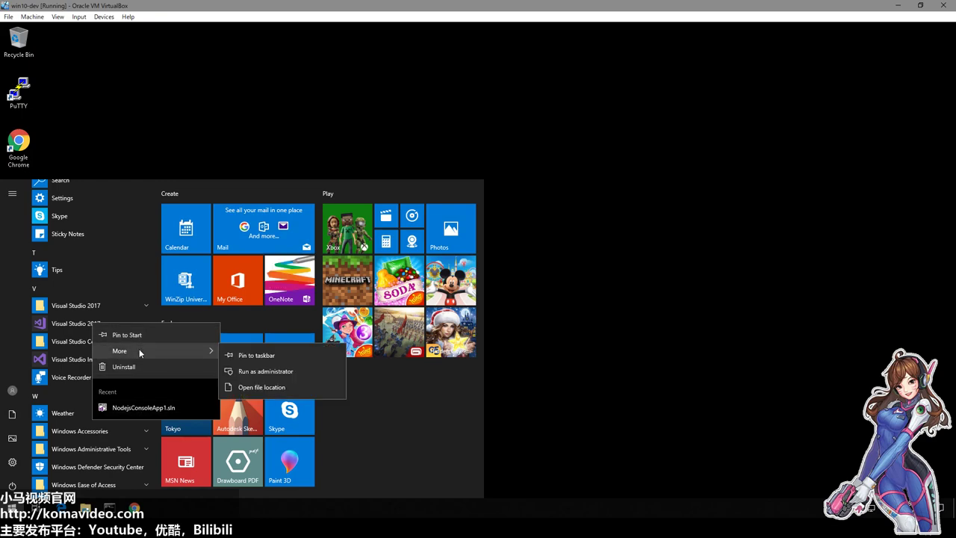
{"action": "left_click", "coordinate": [287, 383]}
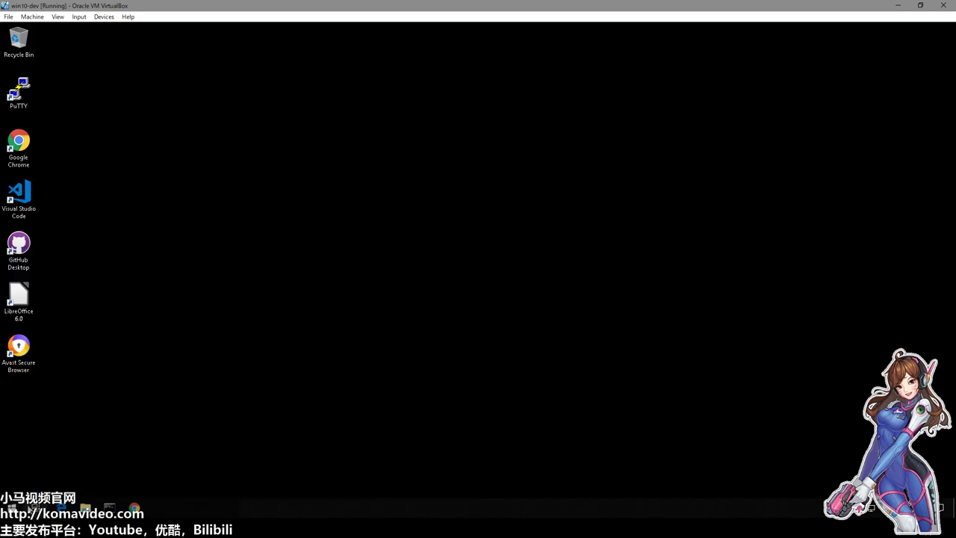
- Try to place a Visual Studio 2017 shortcut on the desktop from the installed apps
{"action": "left_click", "coordinate": [11, 508]}
{"action": "scroll", "coordinate": [89, 401], "scroll_direction": "down", "scroll_amount": 10}
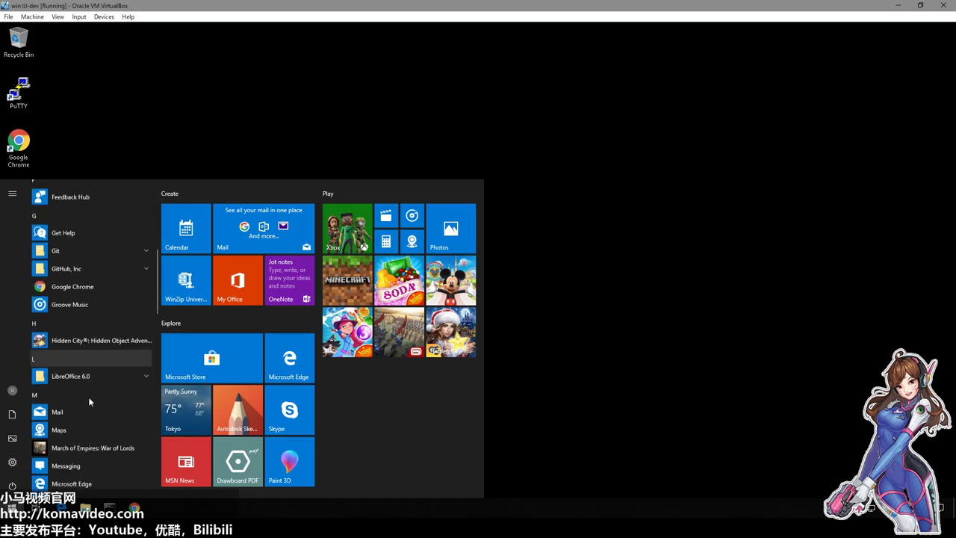
{"action": "scroll", "coordinate": [89, 401], "scroll_direction": "down", "scroll_amount": 4}
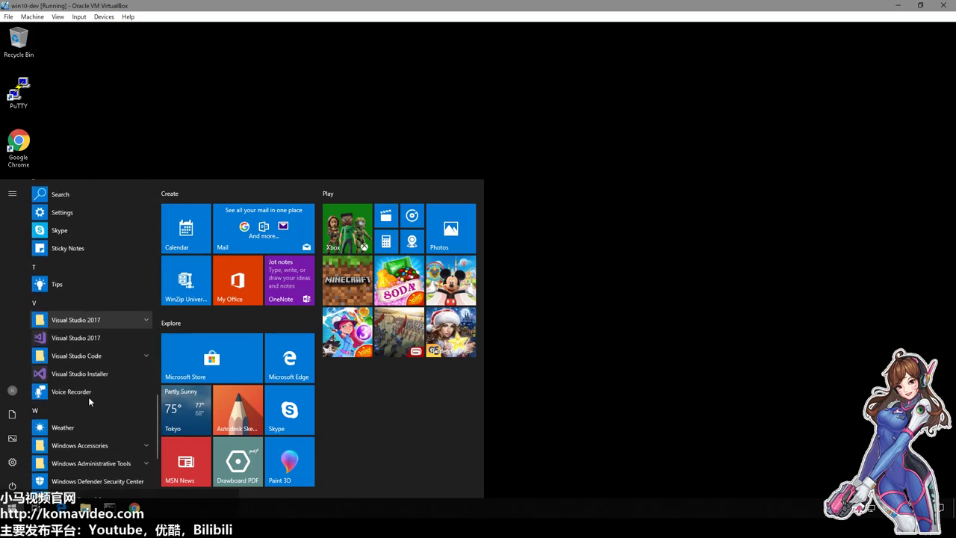
{"action": "left_click_drag", "start_coordinate": [41, 327], "coordinate": [600, 338]}
{"action": "left_click", "coordinate": [597, 340]}
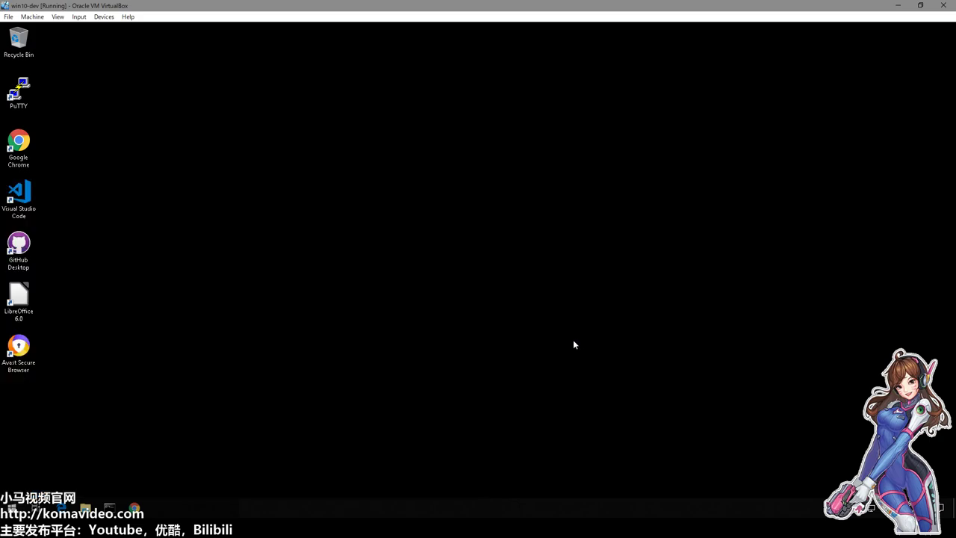
- Pin Visual Studio 2017 to Start from the installed apps
{"action": "left_click", "coordinate": [11, 509]}
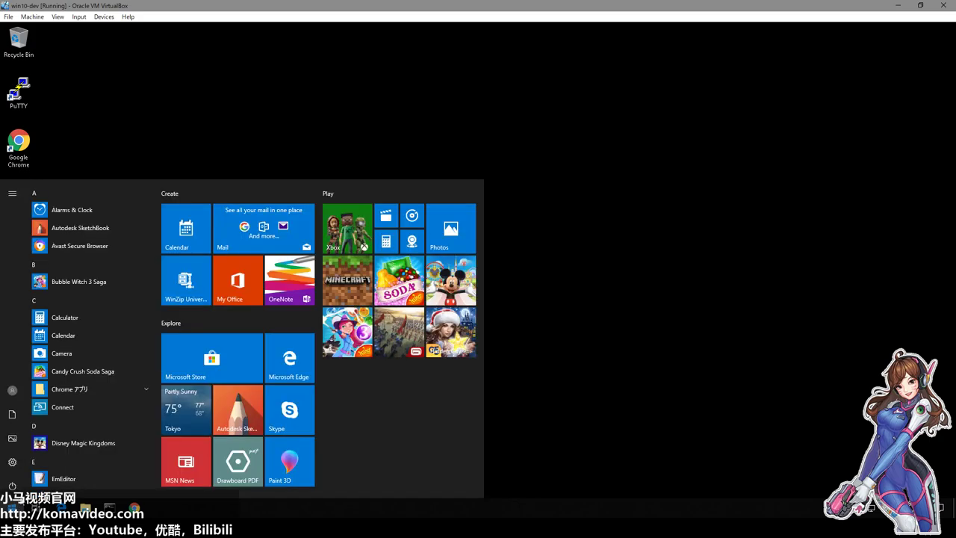
{"action": "scroll", "coordinate": [73, 396], "scroll_direction": "down", "scroll_amount": 5}
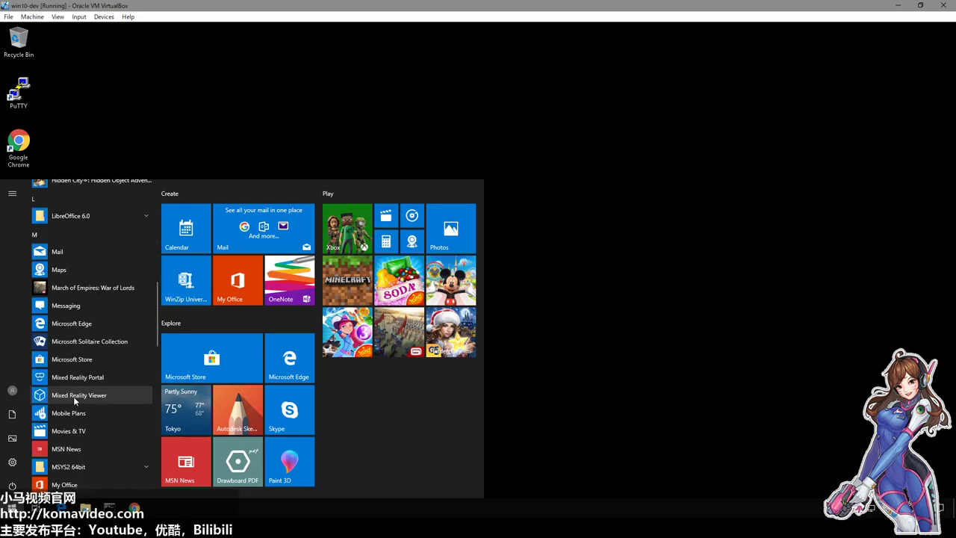
{"action": "scroll", "coordinate": [73, 396], "scroll_direction": "down", "scroll_amount": 5}
{"action": "scroll", "coordinate": [73, 396], "scroll_direction": "up", "scroll_amount": 1}
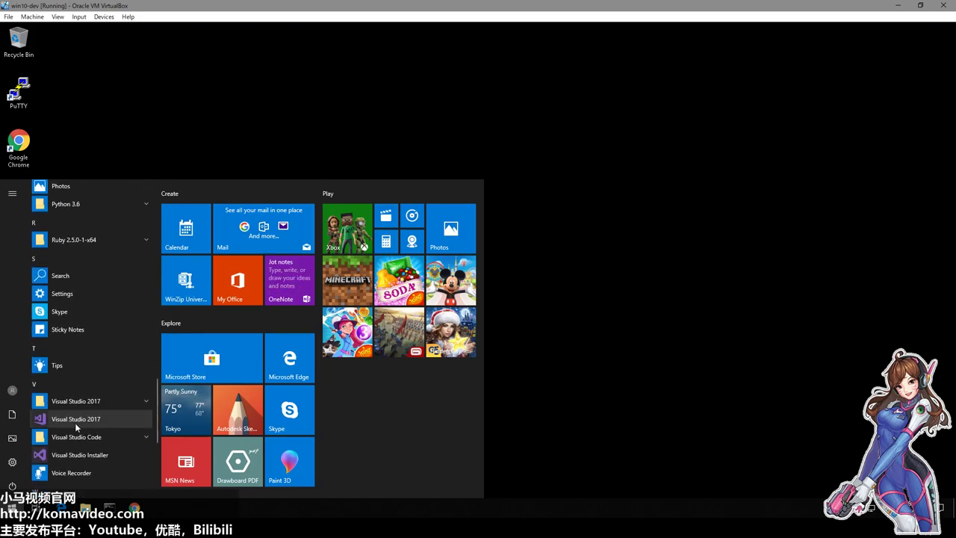
{"action": "right_click", "coordinate": [75, 420]}
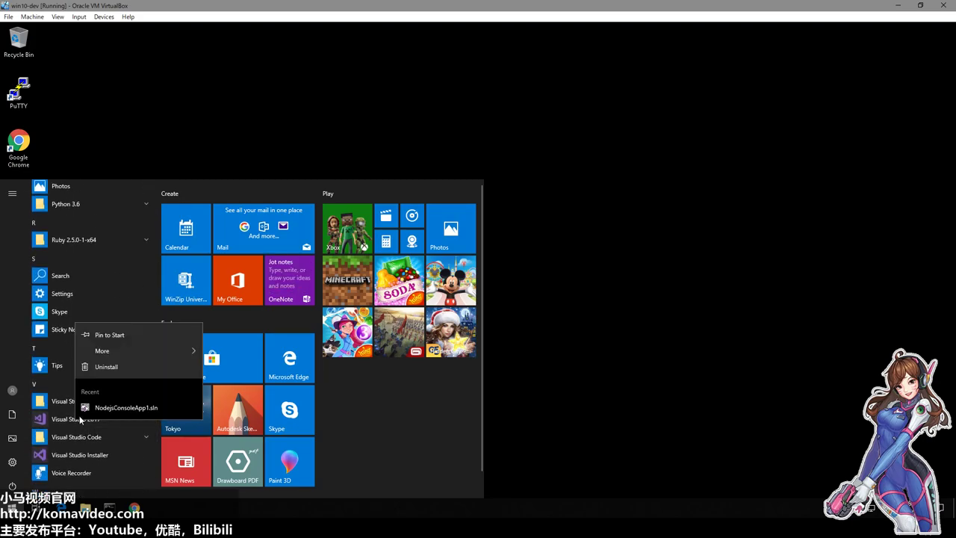
{"action": "left_click", "coordinate": [130, 335]}
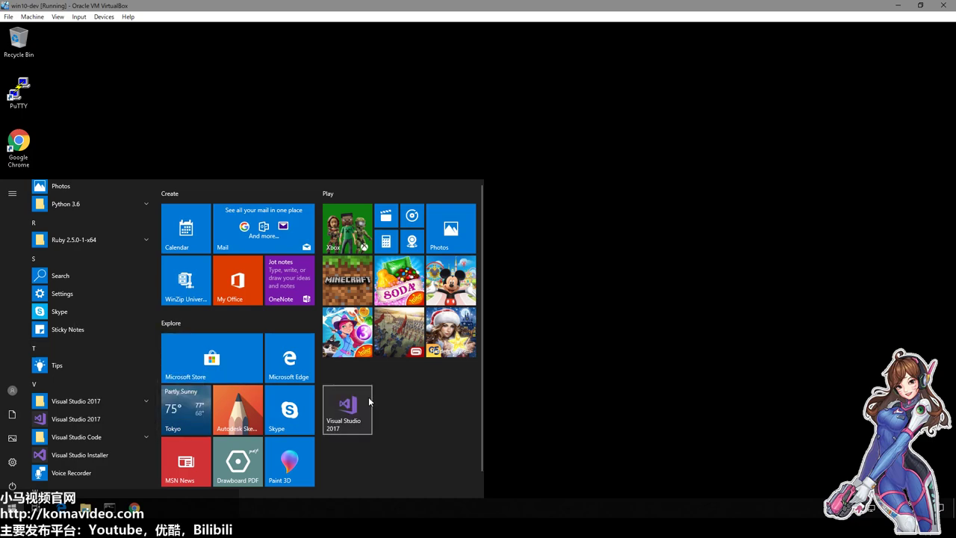
- Pin Visual Studio 2017 to the taskbar
{"action": "right_click", "coordinate": [91, 421]}
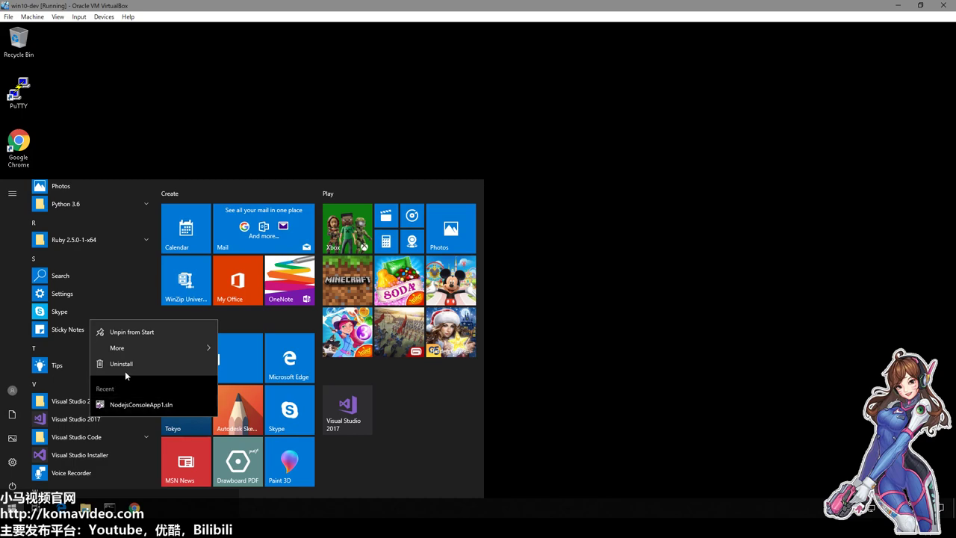
{"action": "mouse_move", "coordinate": [145, 351]}
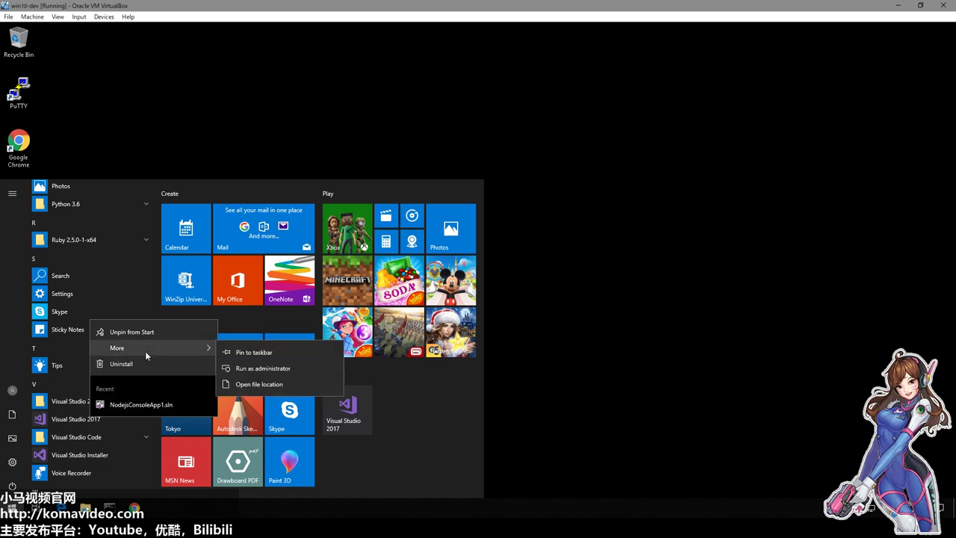
{"action": "left_click", "coordinate": [286, 352]}
{"action": "left_click", "coordinate": [676, 394]}
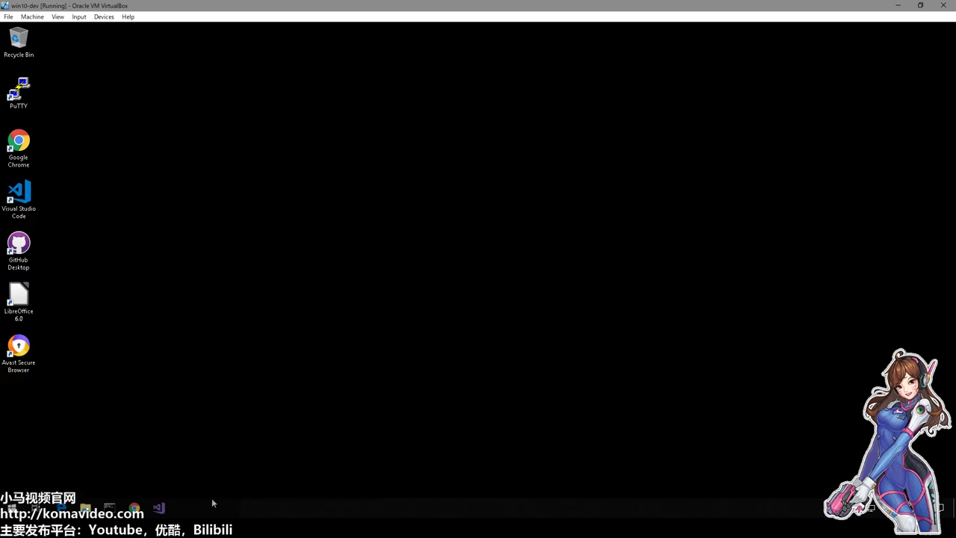
- Move the Visual Studio 2017 icon to the first place among the pinned taskbar apps and show its recent items
{"action": "right_click", "coordinate": [159, 511]}
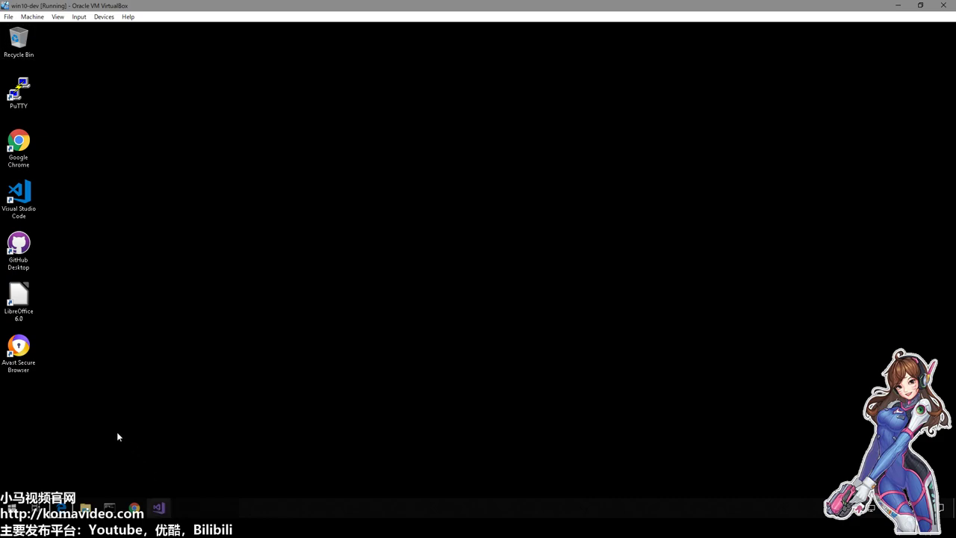
{"action": "left_click", "coordinate": [22, 402]}
{"action": "right_click", "coordinate": [159, 510]}
{"action": "left_click", "coordinate": [180, 385]}
{"action": "left_click", "coordinate": [159, 510]}
{"action": "right_click", "coordinate": [214, 453]}
{"action": "left_click", "coordinate": [188, 465]}
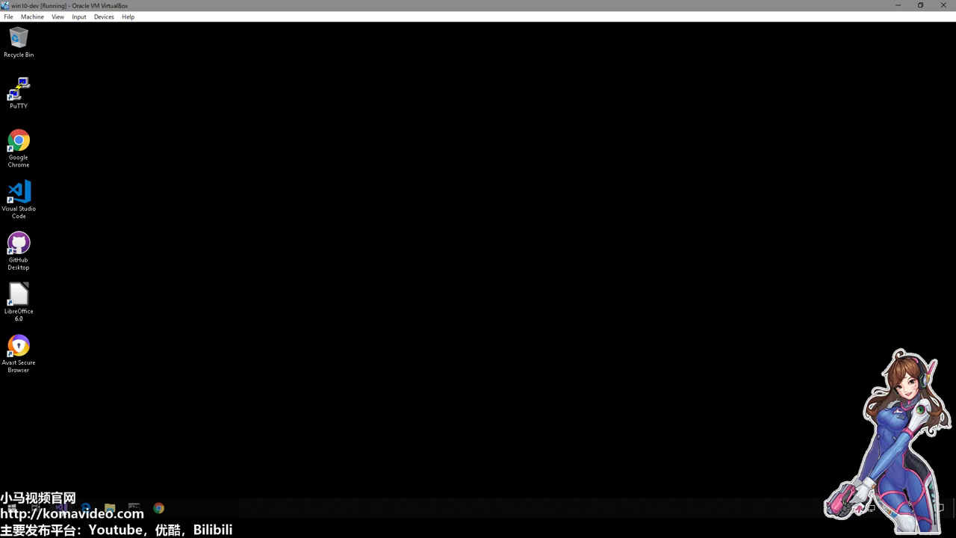
{"action": "right_click", "coordinate": [61, 508]}
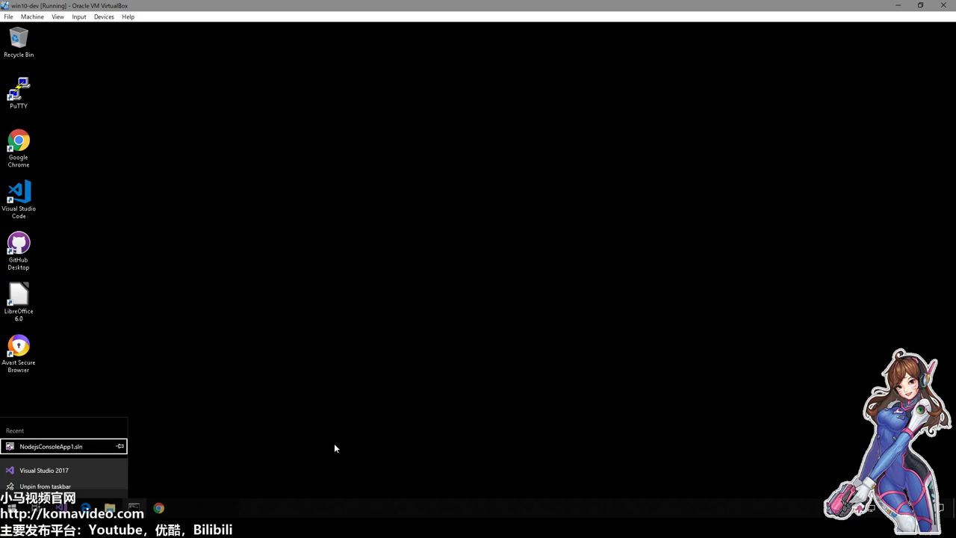
- Launch Visual Studio 2017 and open its Options dialog
{"action": "key", "text": "Return"}
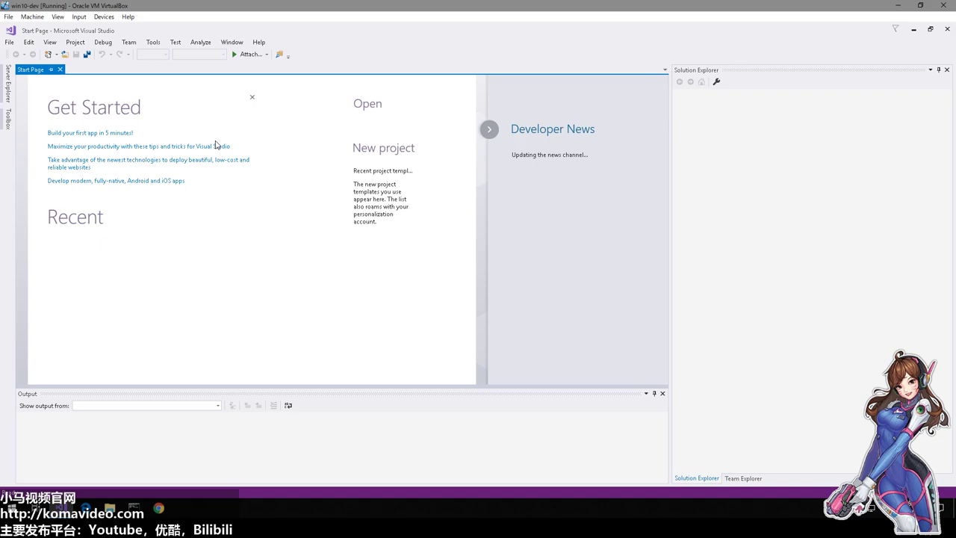
{"action": "left_click", "coordinate": [10, 43]}
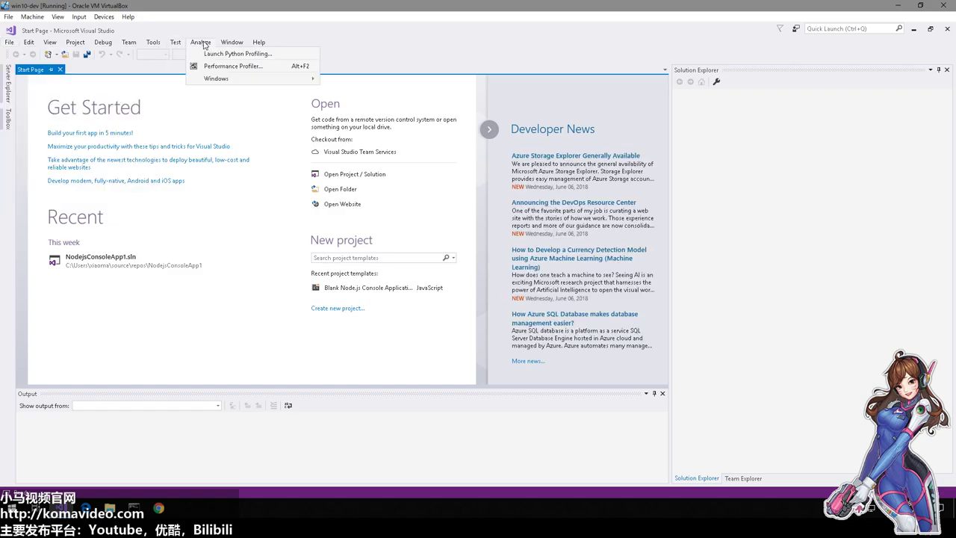
{"action": "mouse_move", "coordinate": [232, 43]}
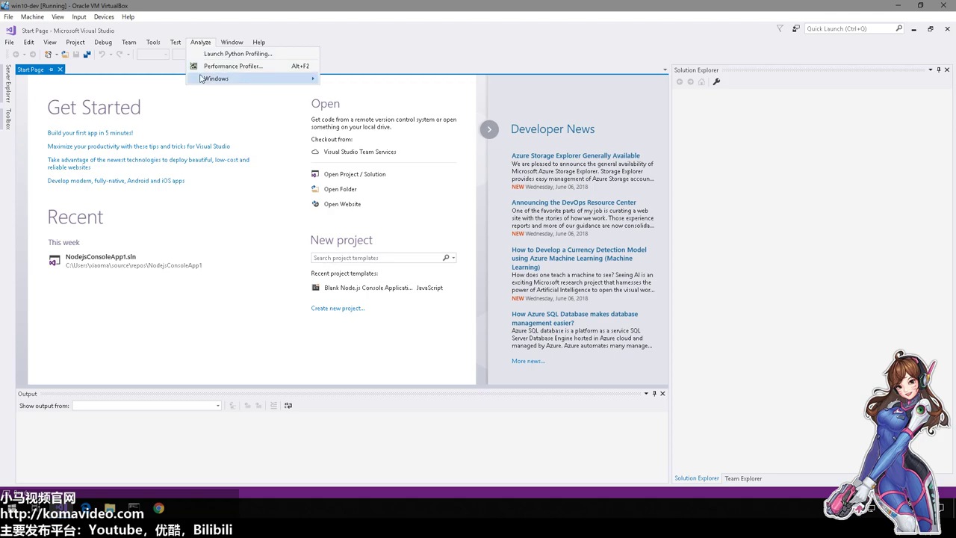
{"action": "mouse_move", "coordinate": [153, 45]}
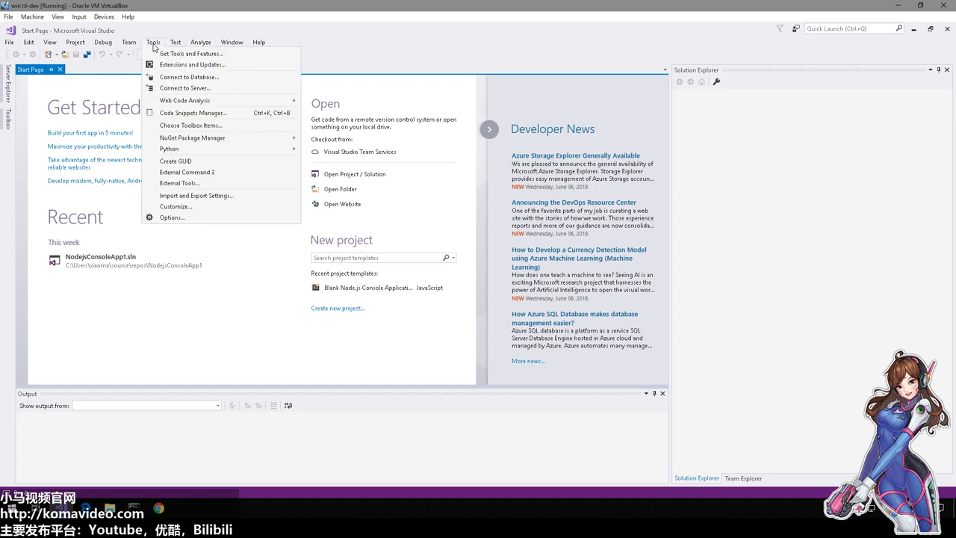
{"action": "left_click", "coordinate": [172, 218]}
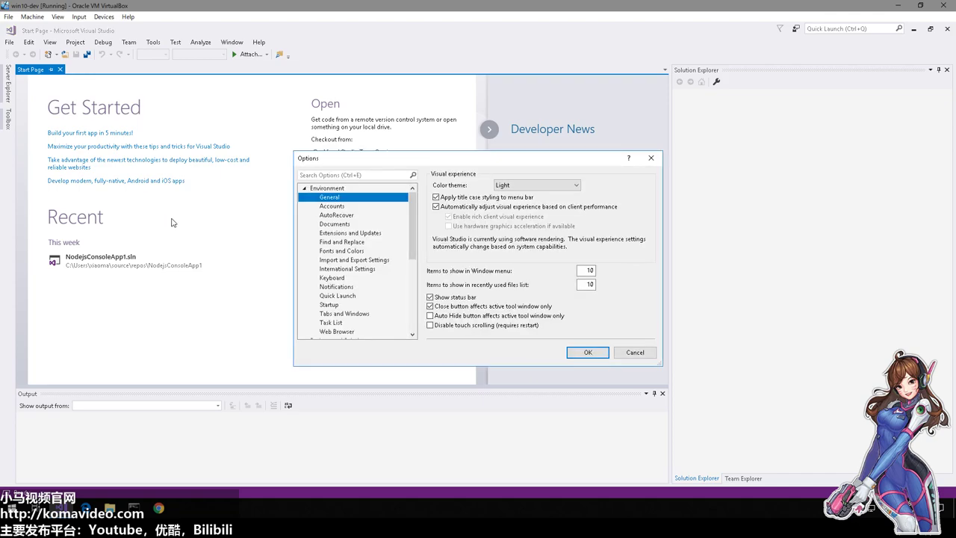
- Find the International Settings by searching the options for "lang", and set the display language to 中文(简体)
{"action": "left_click", "coordinate": [372, 174]}
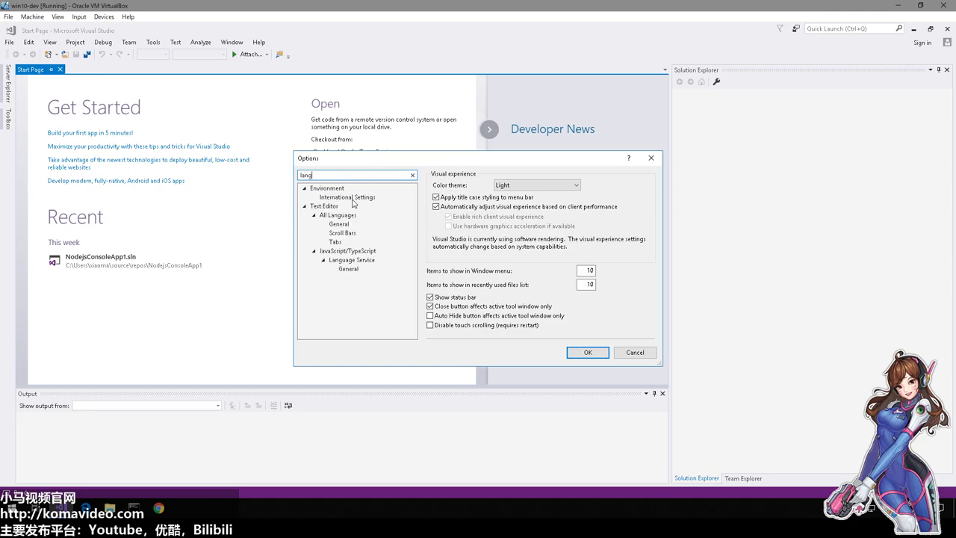
{"action": "left_click", "coordinate": [356, 197]}
{"action": "left_click", "coordinate": [541, 185]}
{"action": "left_click", "coordinate": [448, 207]}
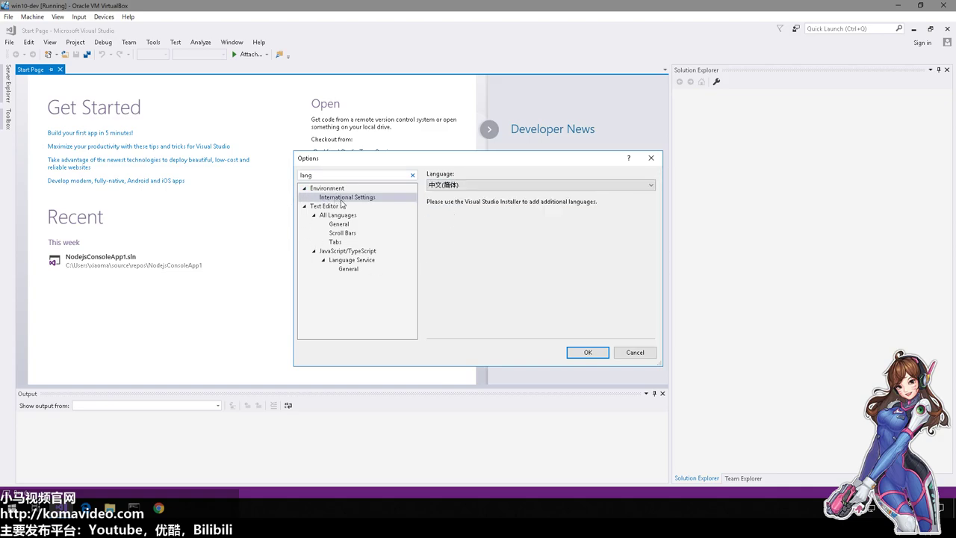
{"action": "left_click", "coordinate": [591, 358]}
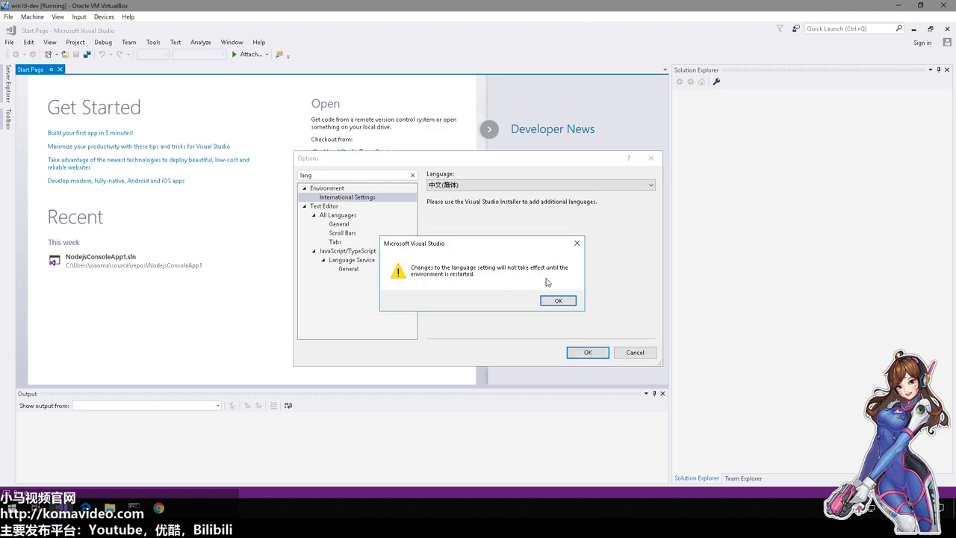
{"action": "left_click", "coordinate": [555, 302]}
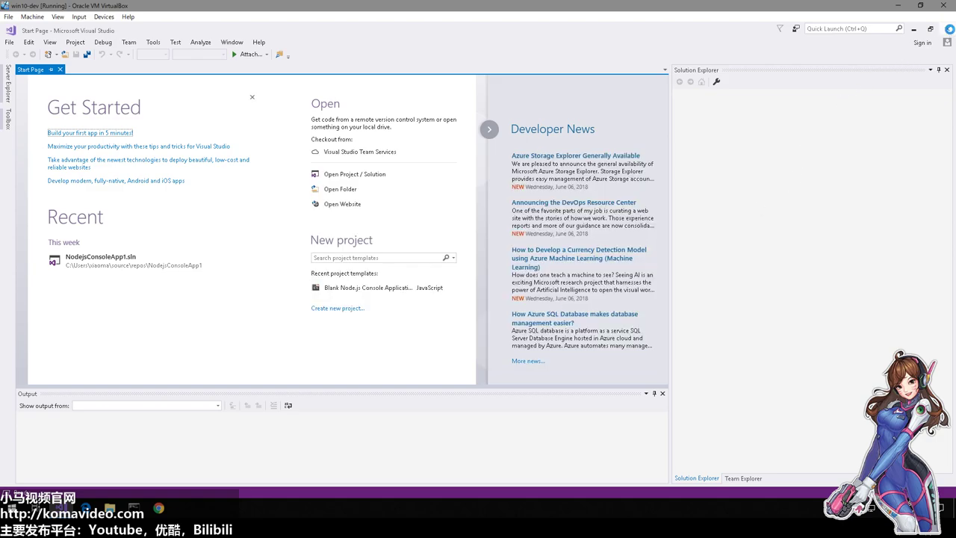
- Restart Visual Studio 2017 to apply the language setting
{"action": "left_click", "coordinate": [951, 30]}
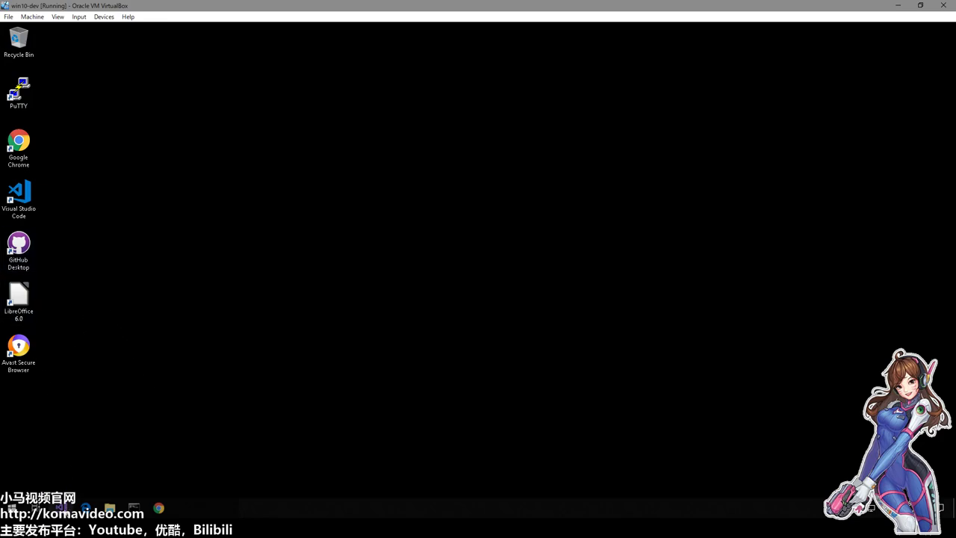
{"action": "right_click", "coordinate": [65, 509]}
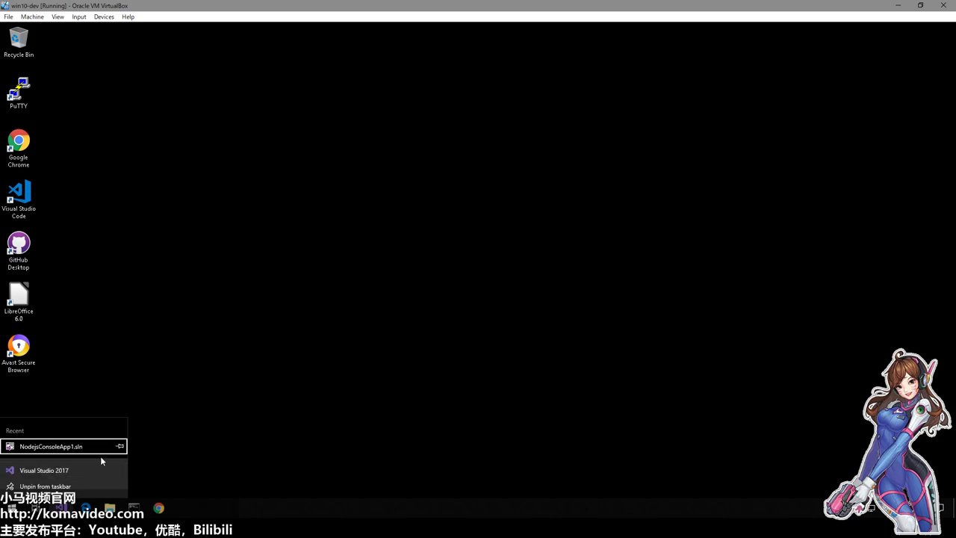
{"action": "left_click", "coordinate": [43, 470]}
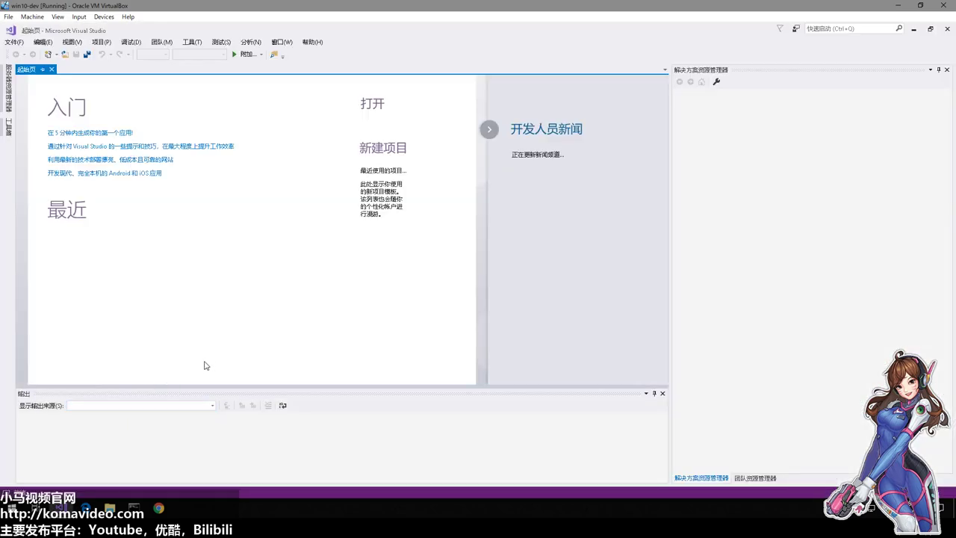
{"action": "left_click", "coordinate": [14, 43]}
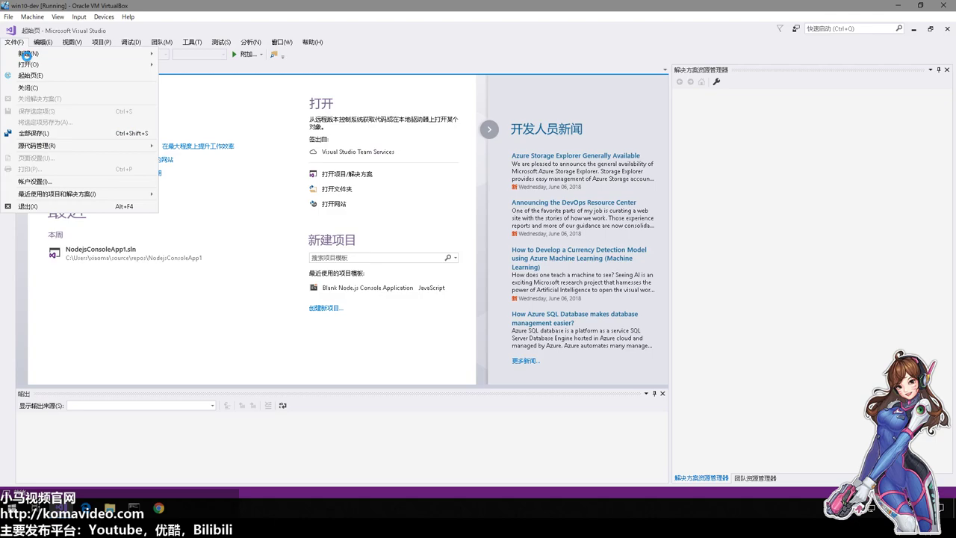
{"action": "mouse_move", "coordinate": [60, 55]}
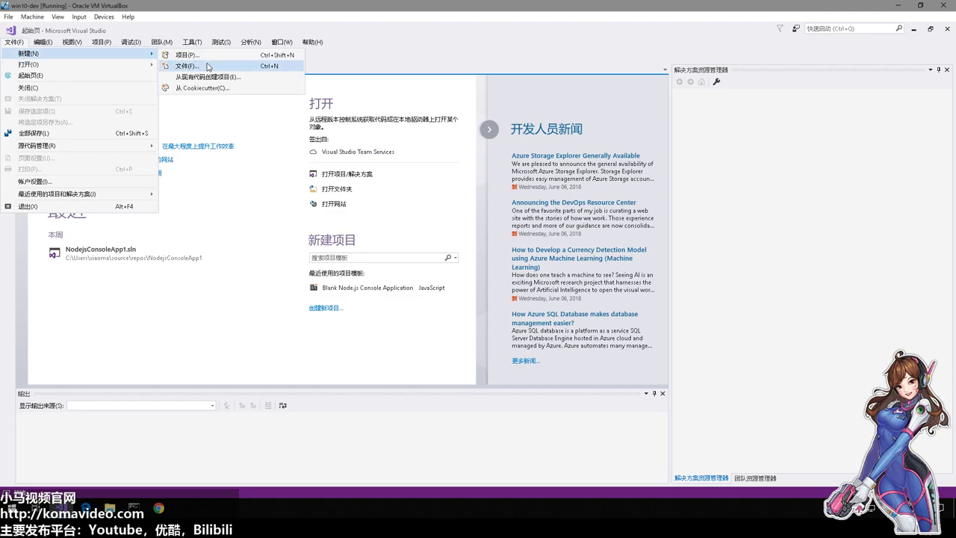
{"action": "key", "text": "Escape"}
{"action": "key", "text": "Escape"}
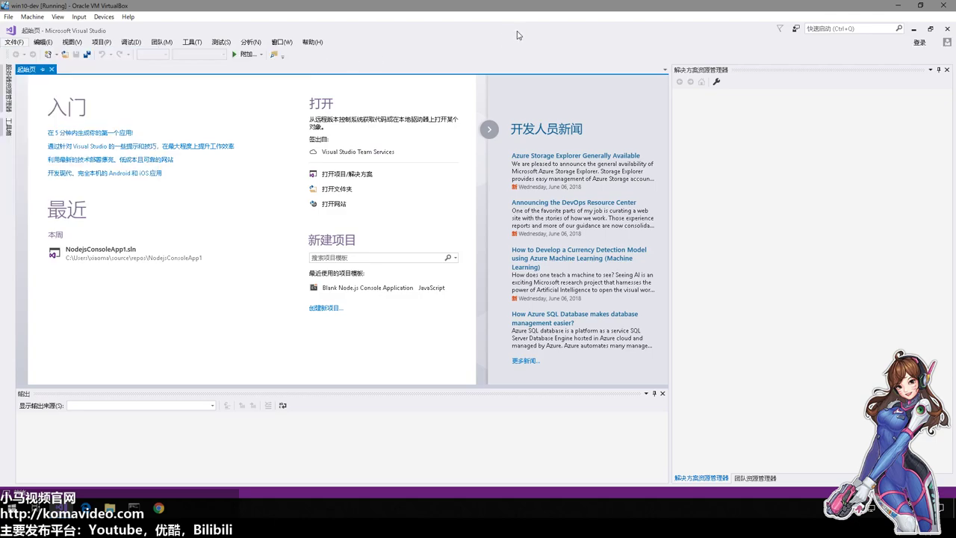
- Create a new project from the Python 应用程序 template with the name PythonApplication1 in the default location
{"action": "left_click", "coordinate": [14, 42]}
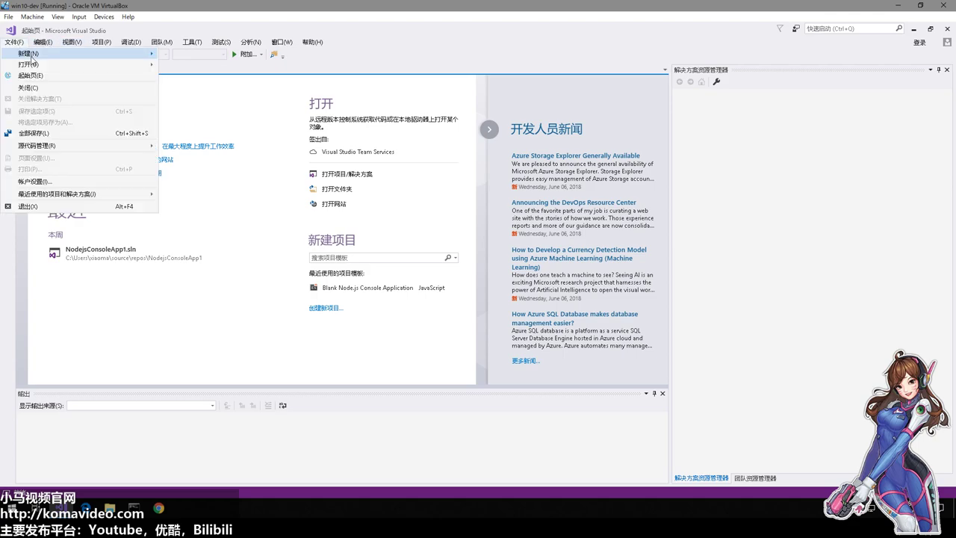
{"action": "mouse_move", "coordinate": [146, 55]}
{"action": "left_click", "coordinate": [185, 55]}
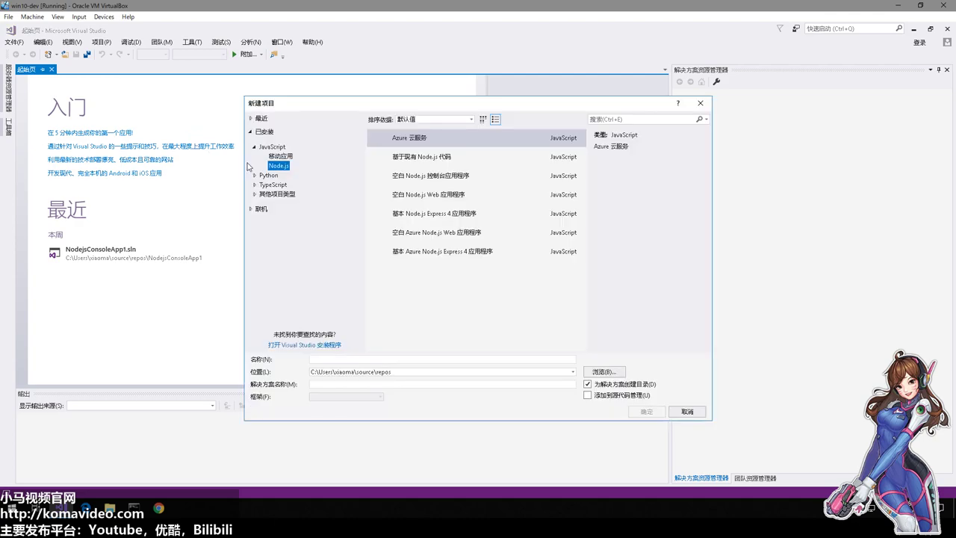
{"action": "left_click", "coordinate": [267, 175]}
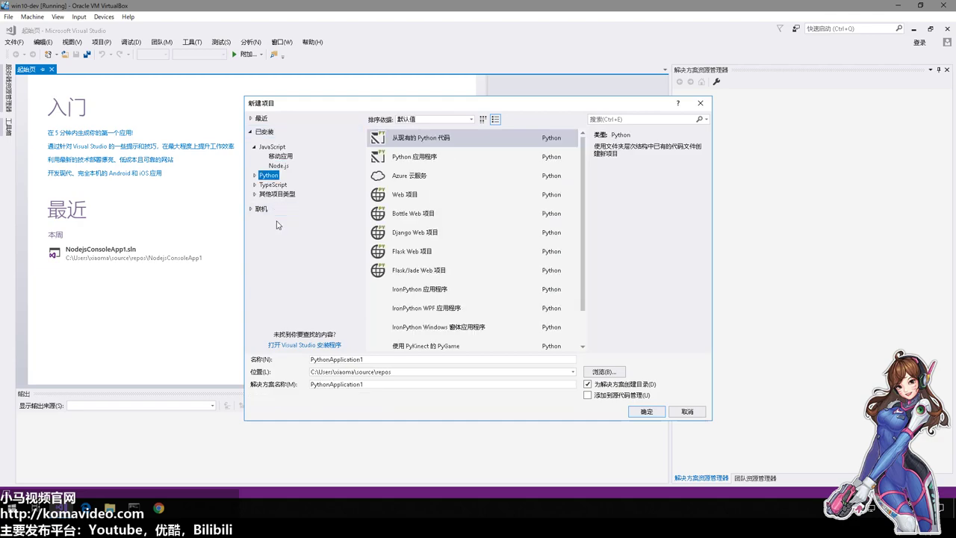
{"action": "left_click", "coordinate": [254, 176]}
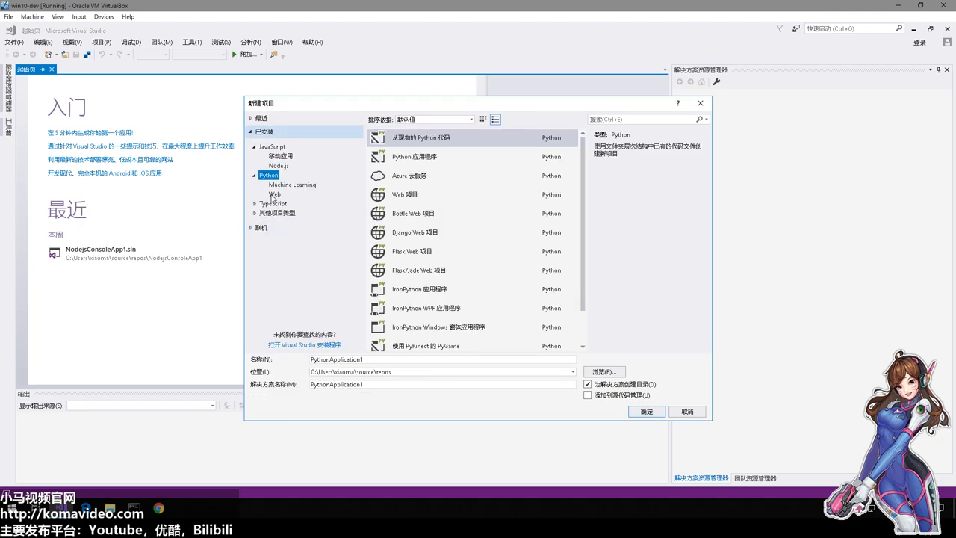
{"action": "left_click", "coordinate": [433, 159]}
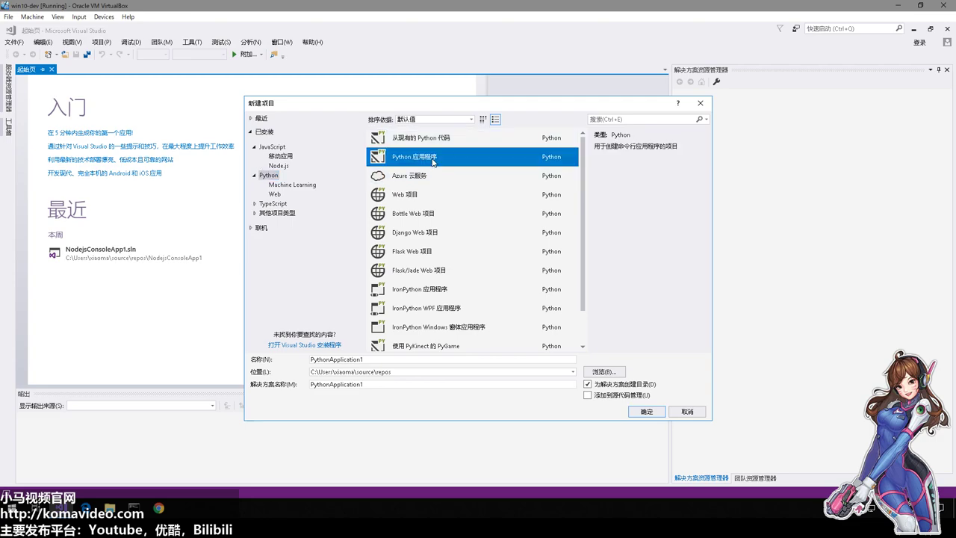
{"action": "left_click", "coordinate": [647, 412]}
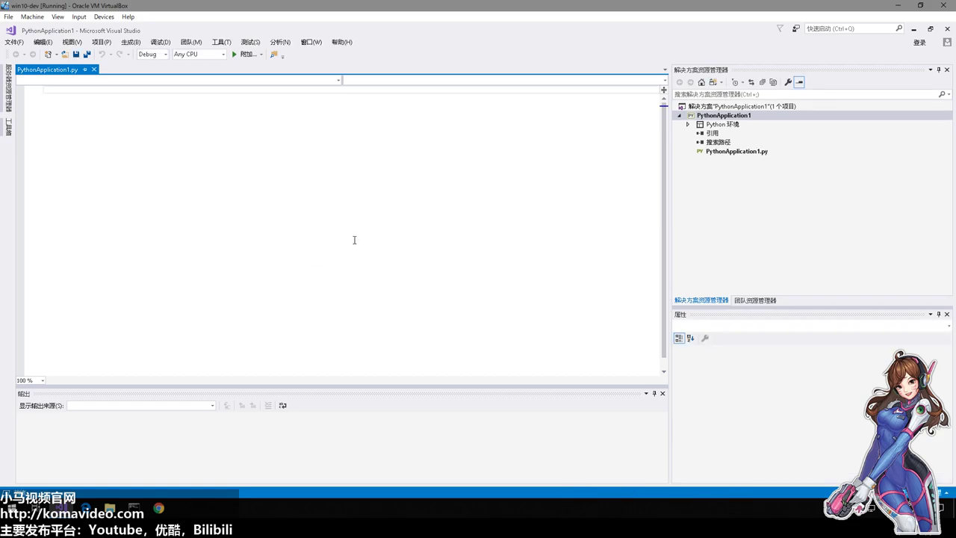
- Undock the Solution Explorer window and float it over the code editor
{"action": "left_click", "coordinate": [777, 183]}
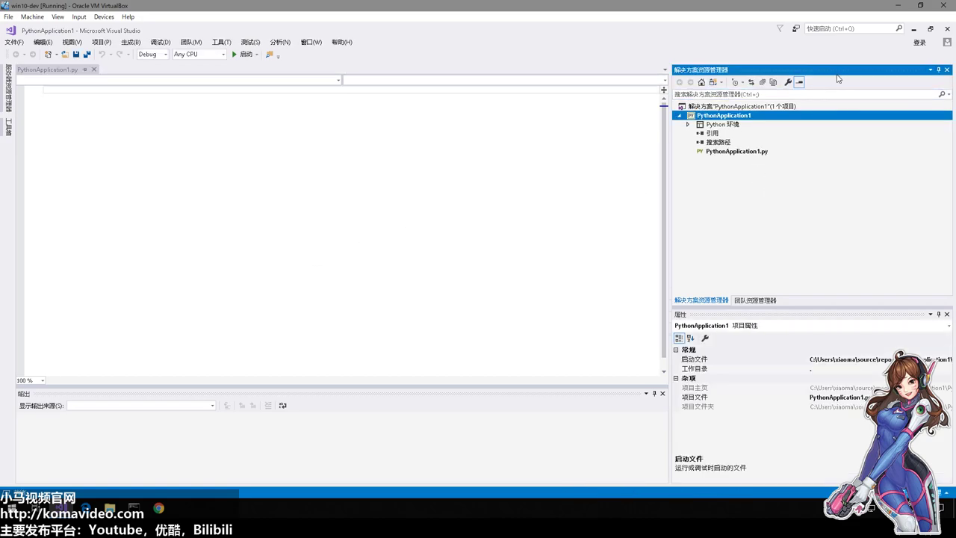
{"action": "left_click_drag", "start_coordinate": [839, 71], "coordinate": [4, 68]}
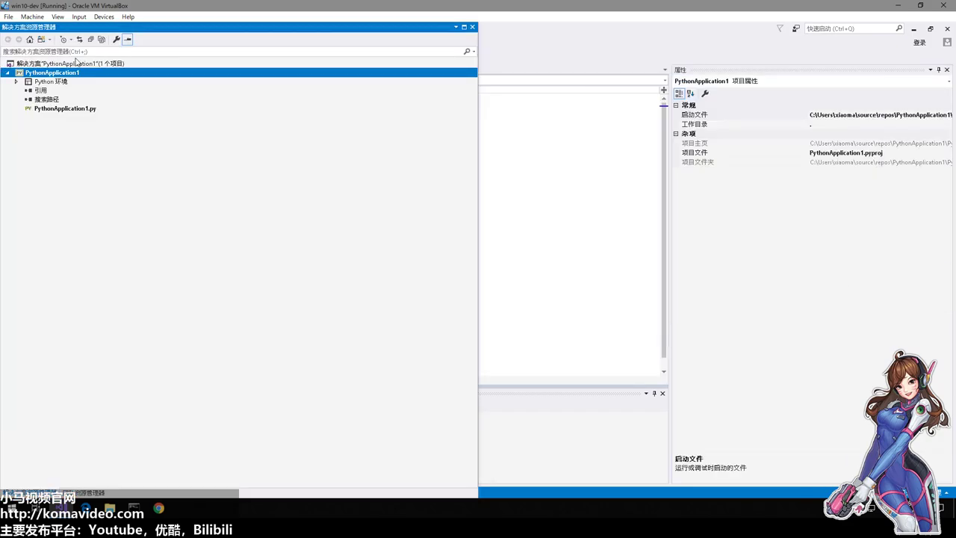
{"action": "left_click_drag", "start_coordinate": [174, 27], "coordinate": [2, 153]}
{"action": "left_click_drag", "start_coordinate": [384, 28], "coordinate": [527, 130]}
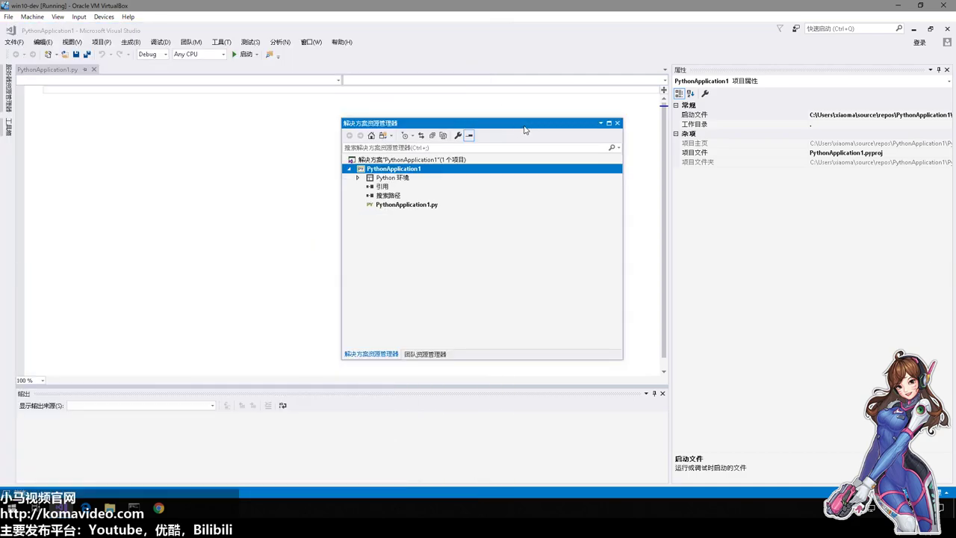
- Try to dock the floating Solution Explorer window again with its 停靠 option
{"action": "right_click", "coordinate": [392, 127]}
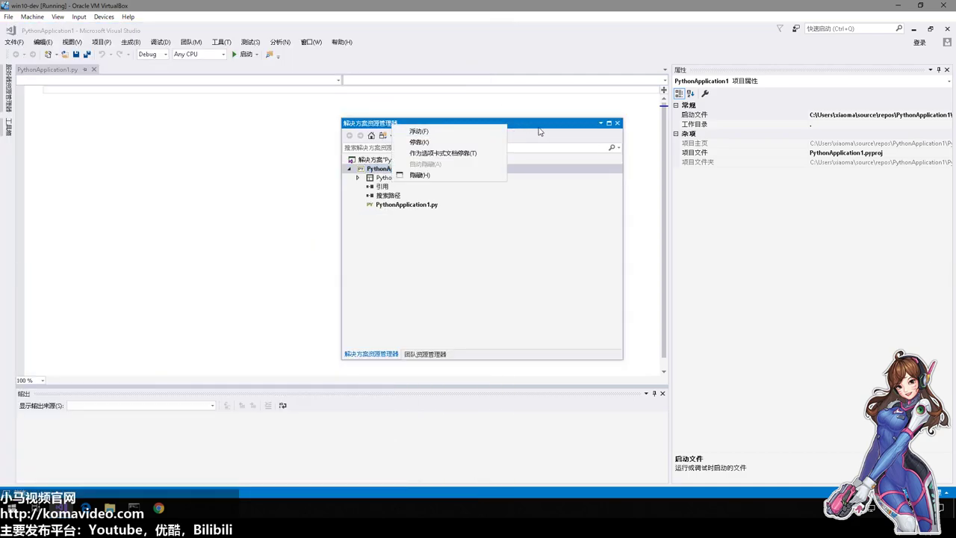
{"action": "left_click", "coordinate": [539, 133]}
{"action": "right_click", "coordinate": [520, 124]}
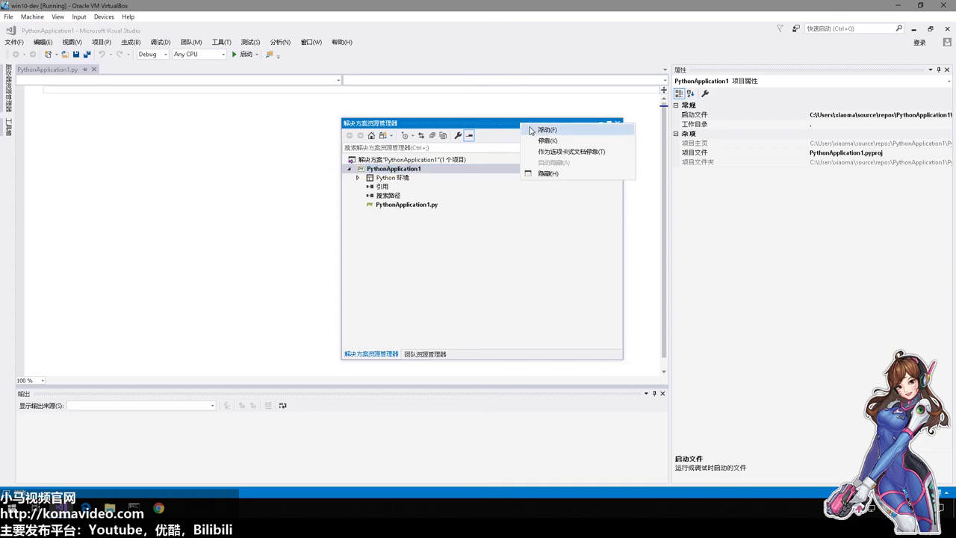
{"action": "left_click", "coordinate": [549, 142]}
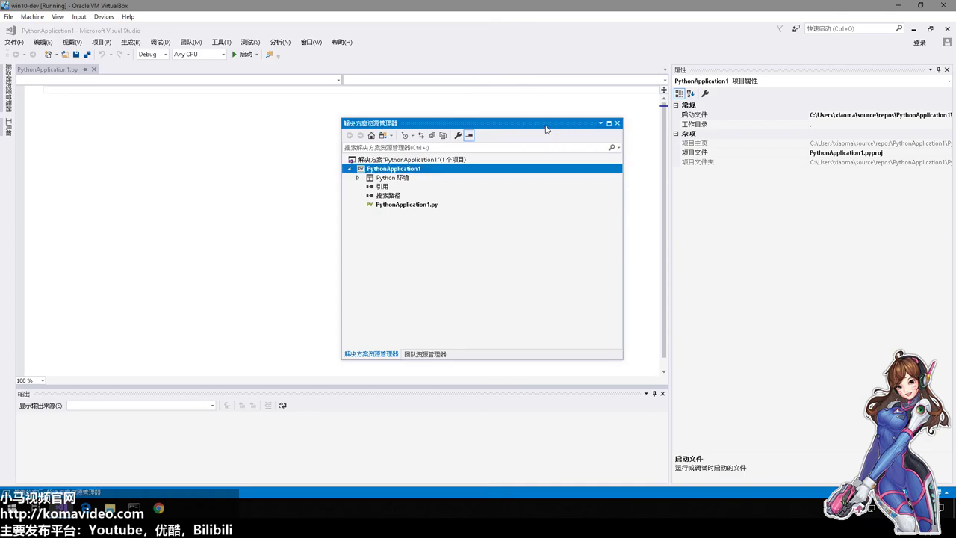
- Dock the Solution Explorer and Team Explorer group as tabs together with the Properties window, and show the Solution Explorer
{"action": "left_click_drag", "start_coordinate": [540, 131], "coordinate": [342, 251]}
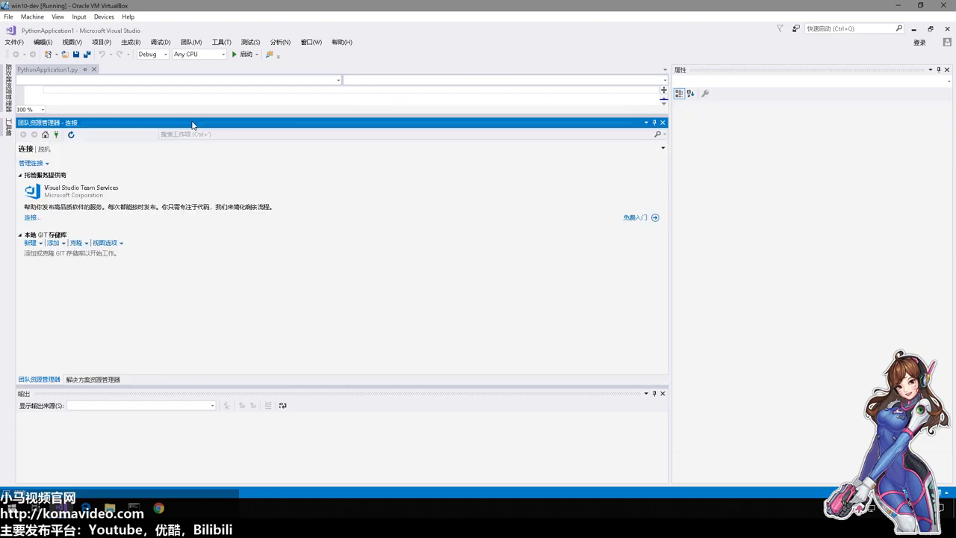
{"action": "left_click_drag", "start_coordinate": [196, 124], "coordinate": [828, 75]}
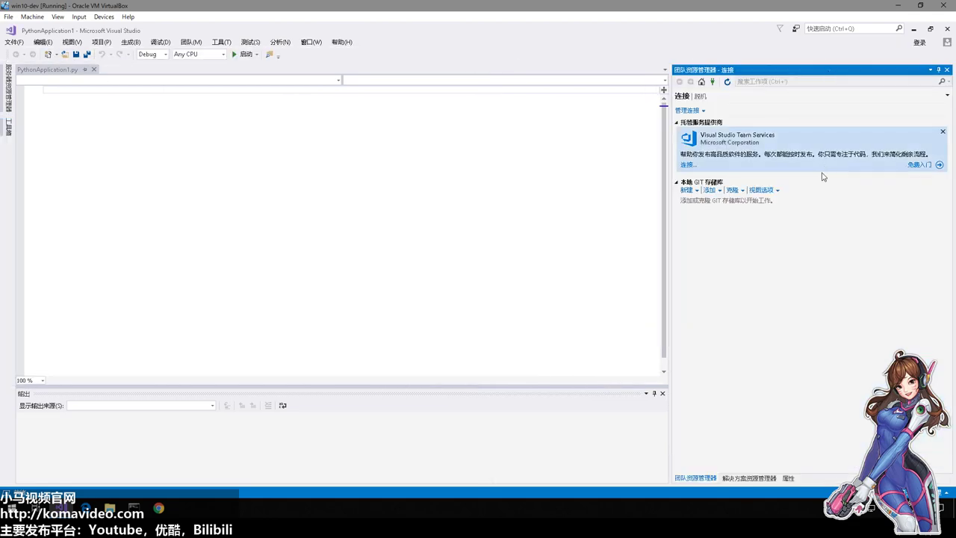
{"action": "left_click", "coordinate": [747, 478]}
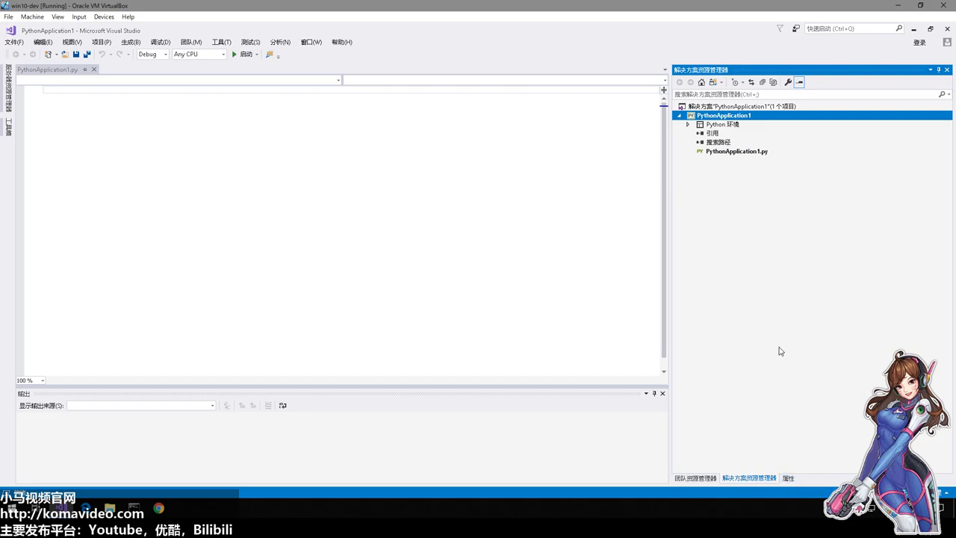
- Write the line print("Helo Python.") in PythonApplication1.py, accepting the code completion for print
{"action": "left_click", "coordinate": [164, 194]}
{"action": "key", "text": "BackSpace"}
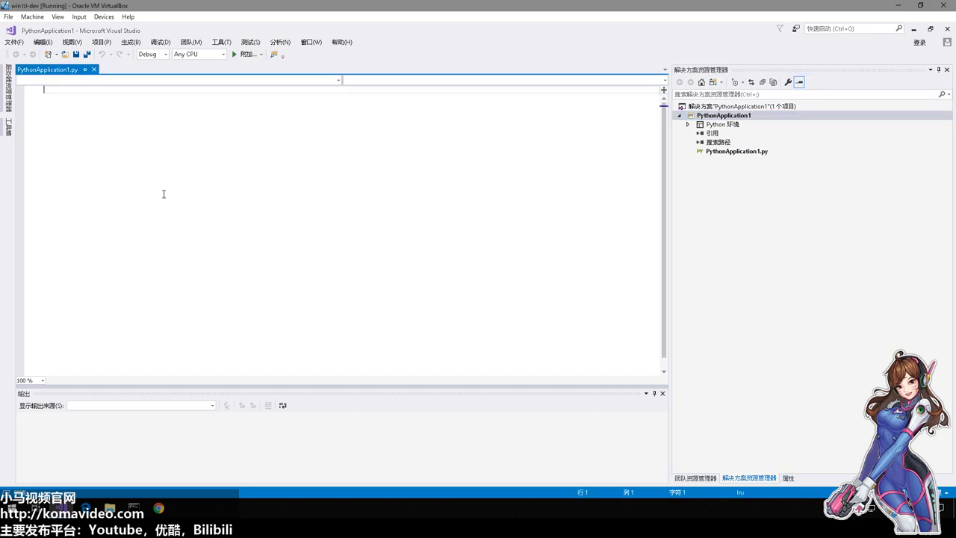
{"action": "type", "text": "pr"}
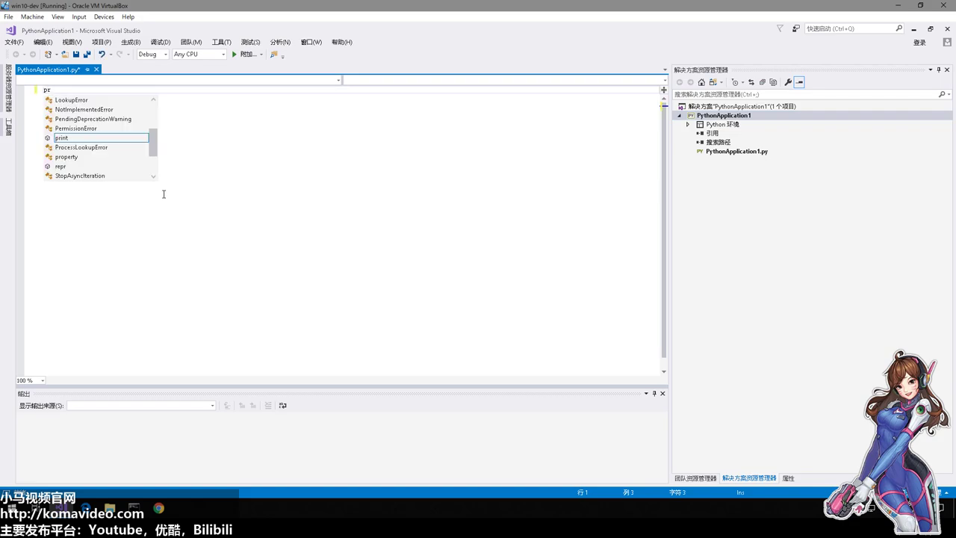
{"action": "key", "text": "Up"}
{"action": "key", "text": "Down"}
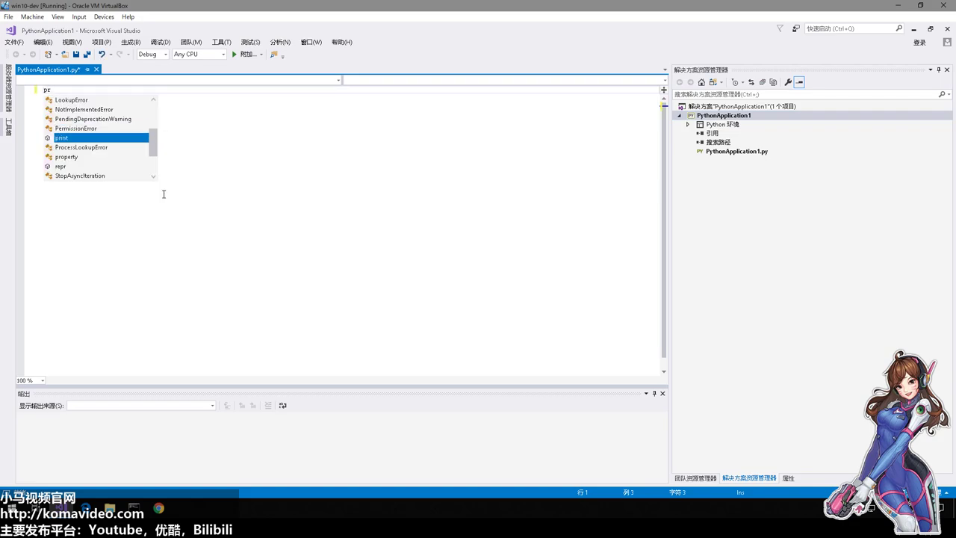
{"action": "key", "text": "Tab"}
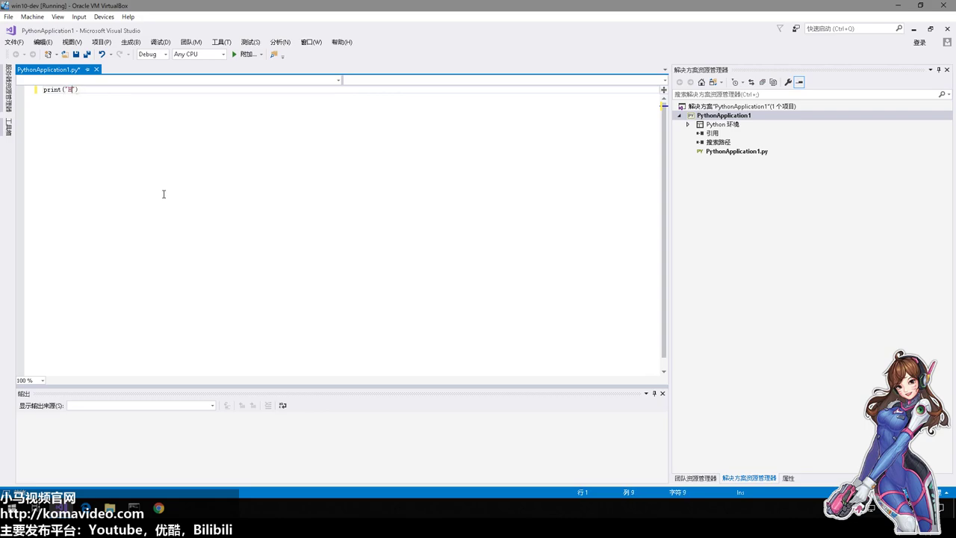
{"action": "type", "text": "thon."}
- Save and run the Python script, and dismiss its console window once it has finished
{"action": "key", "text": "ctrl+s"}
{"action": "key", "text": "ctrl+F5"}
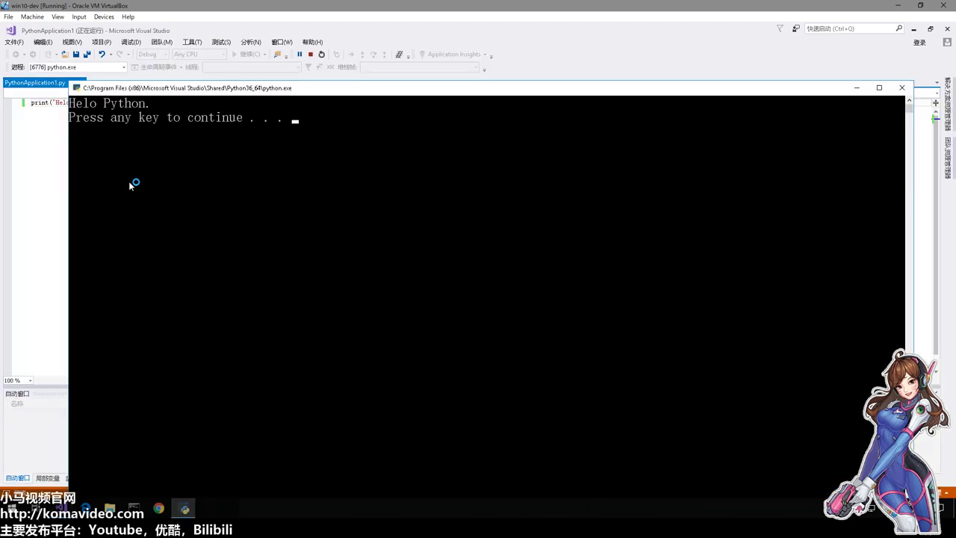
{"action": "key", "text": "Return"}
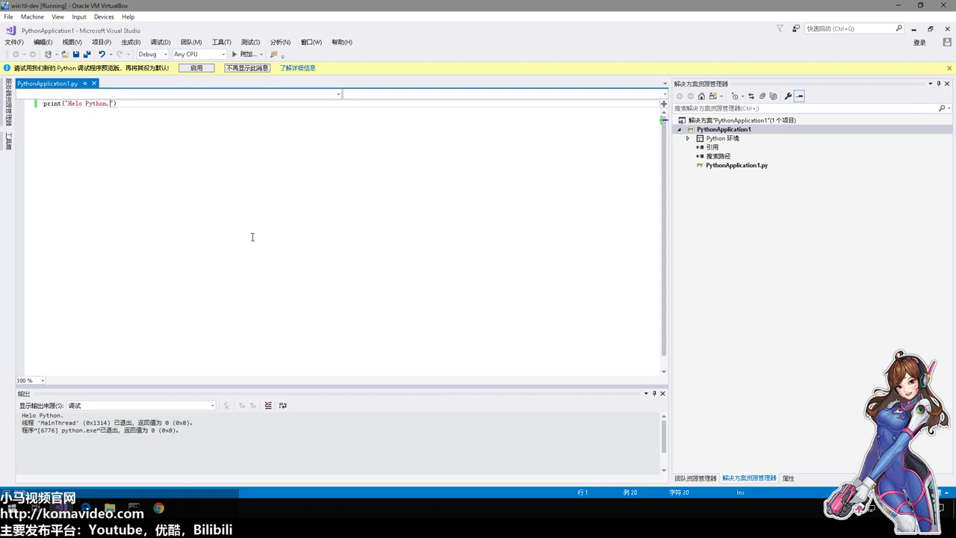